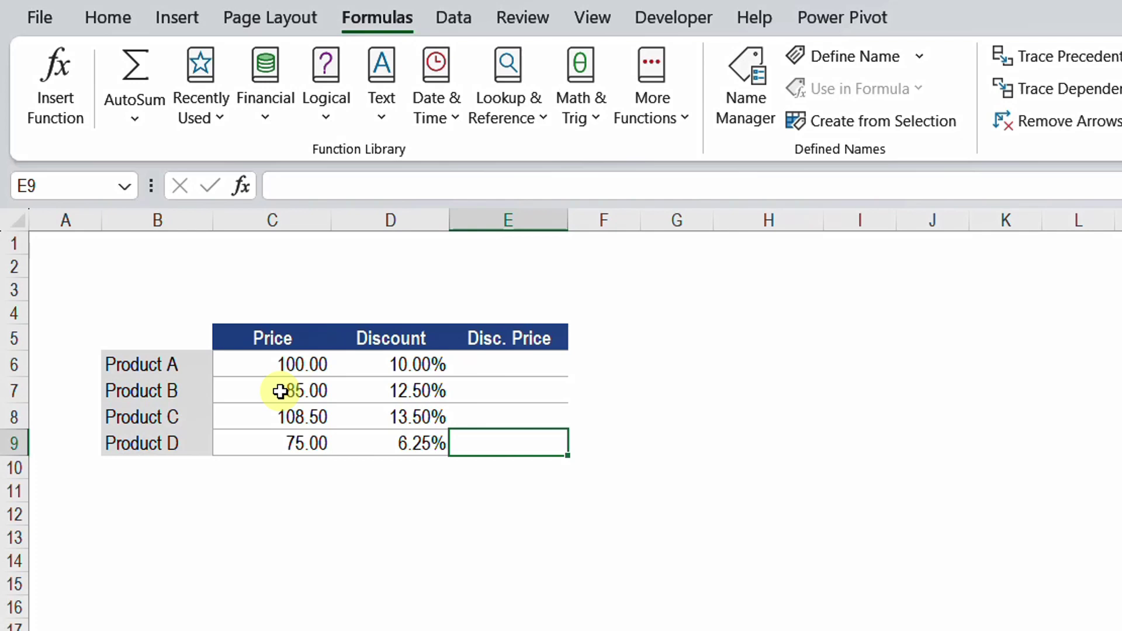
- Enter =C6*(1-D6) in E6 to give Product A's discounted price of 90.0000
key(Up)
key(Up)
key(Up)
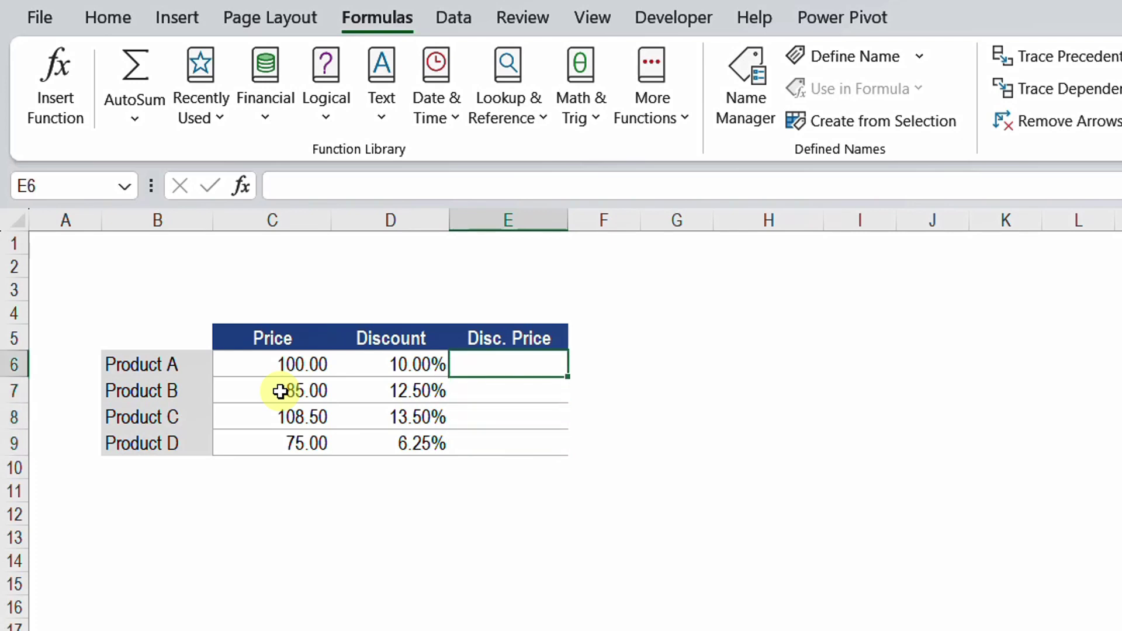
text(=)
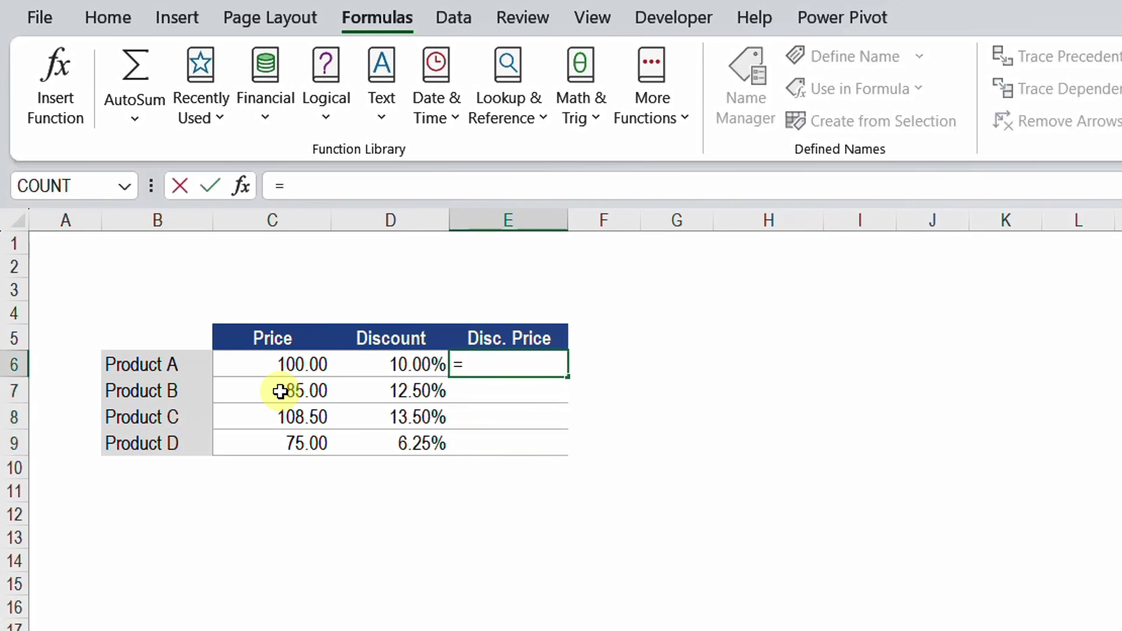
key(Left)
key(Left)
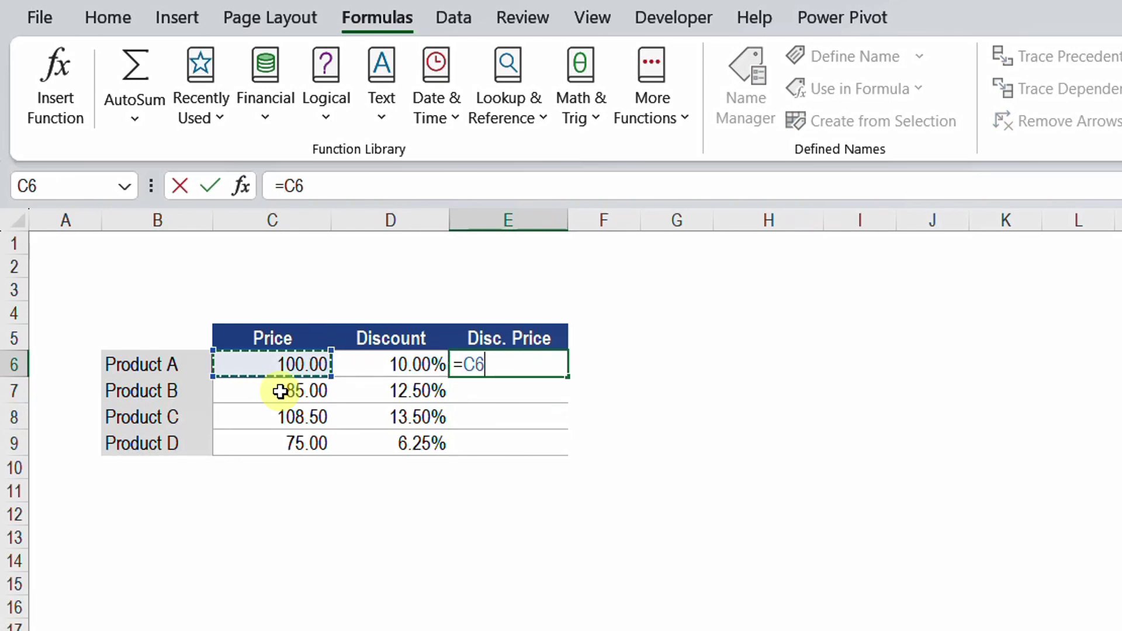
text(*)
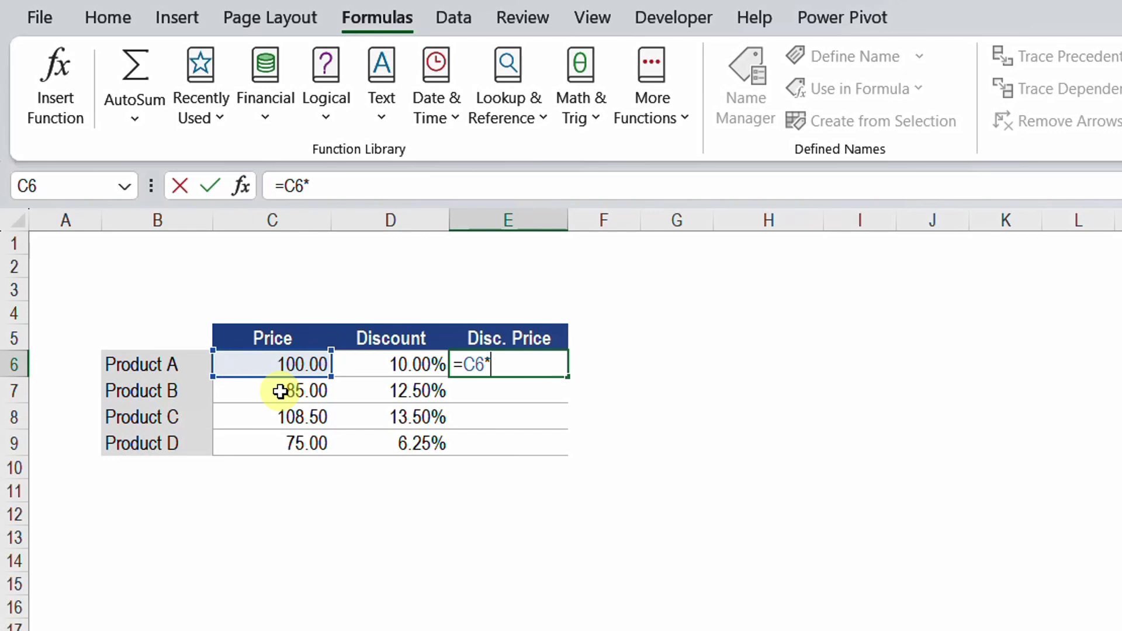
text((1-)
key(Left)
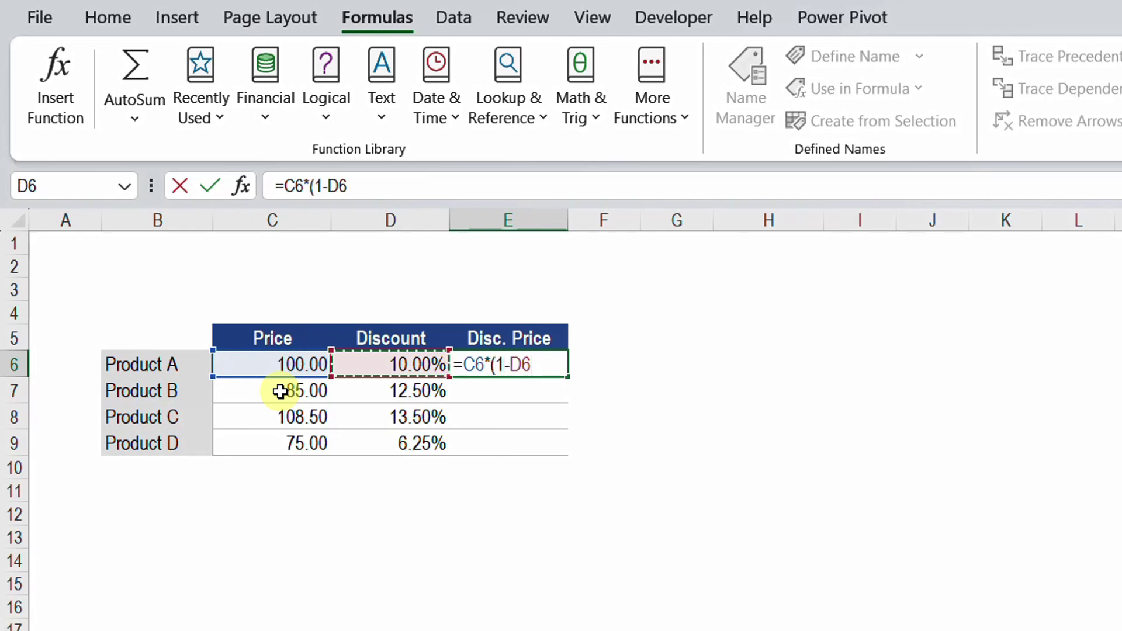
text())
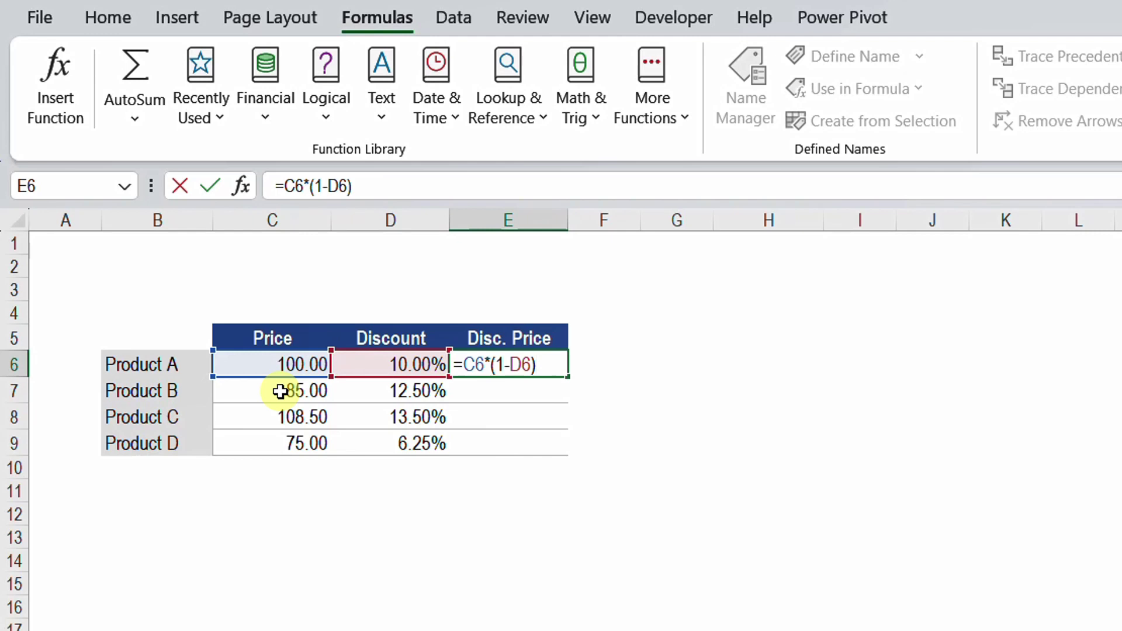
key(Return)
- Copy the E6 formula down to E7 so Product B shows 74.3750
key(Up)
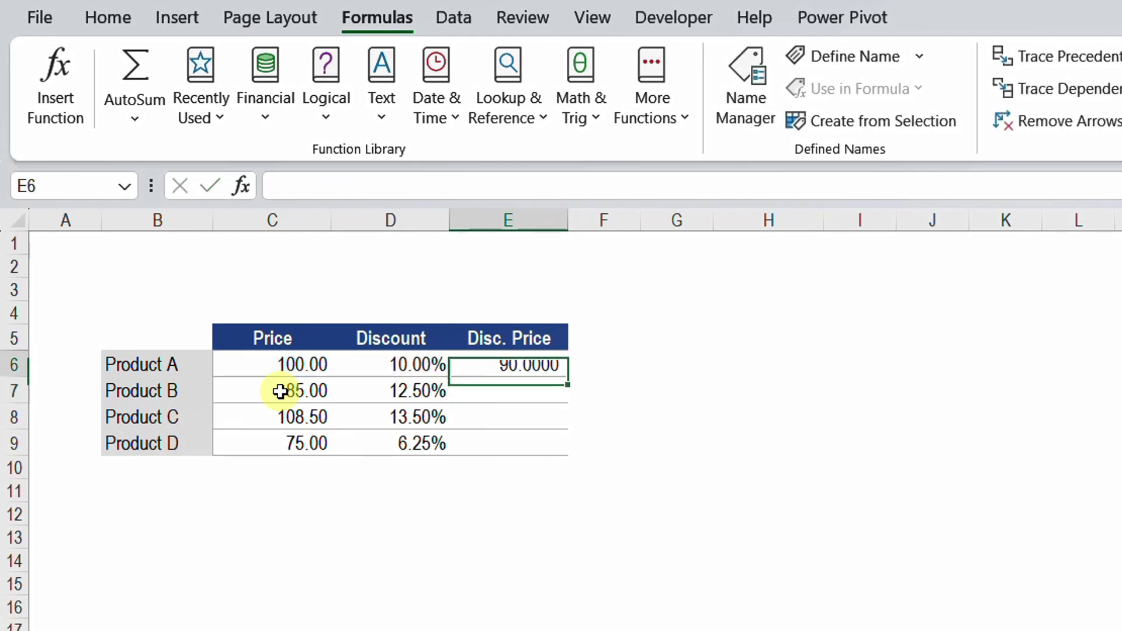
key(Left)
key(Left)
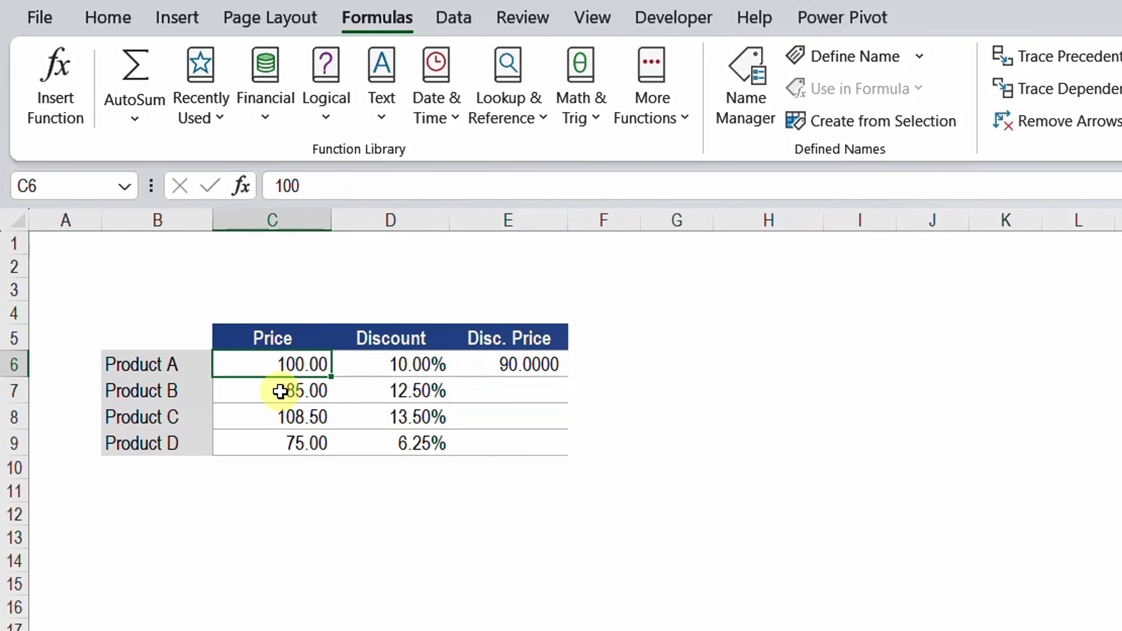
key(Right)
key(Right)
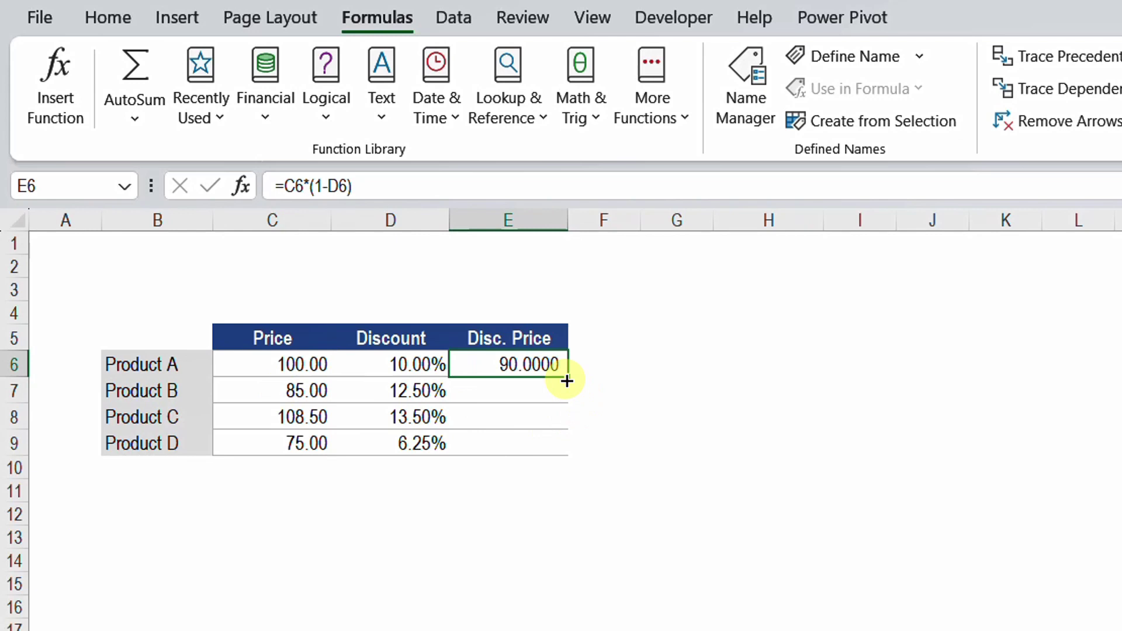
drag(568, 378, 559, 402)
click(508, 390)
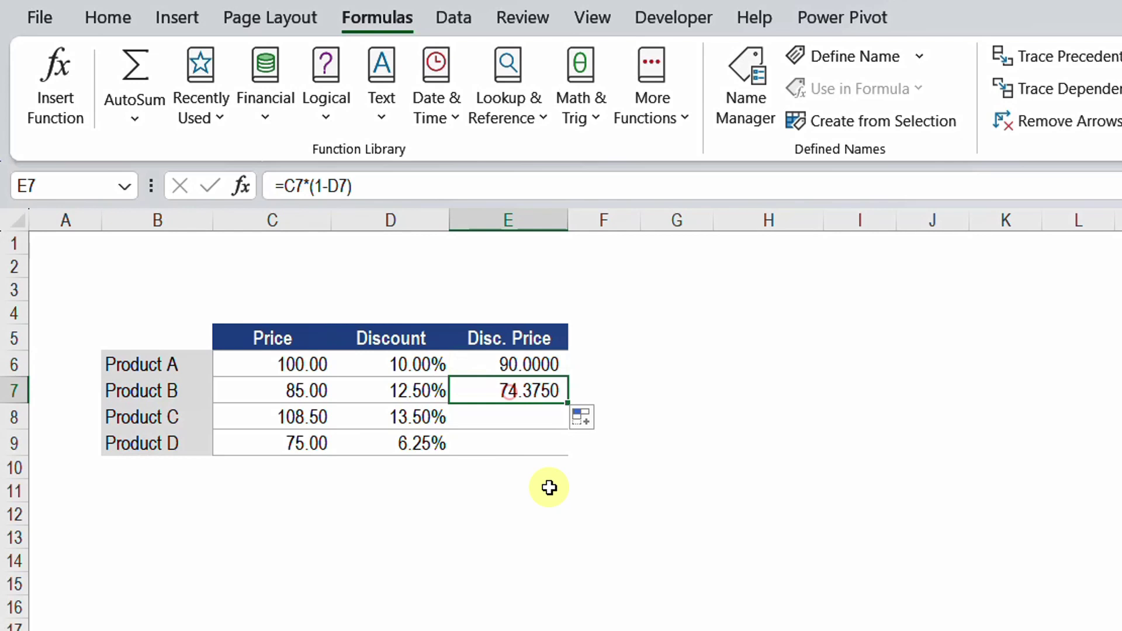
- Wrap E6's formula as =ROUND(C6*(1-D6),2)
key(Up)
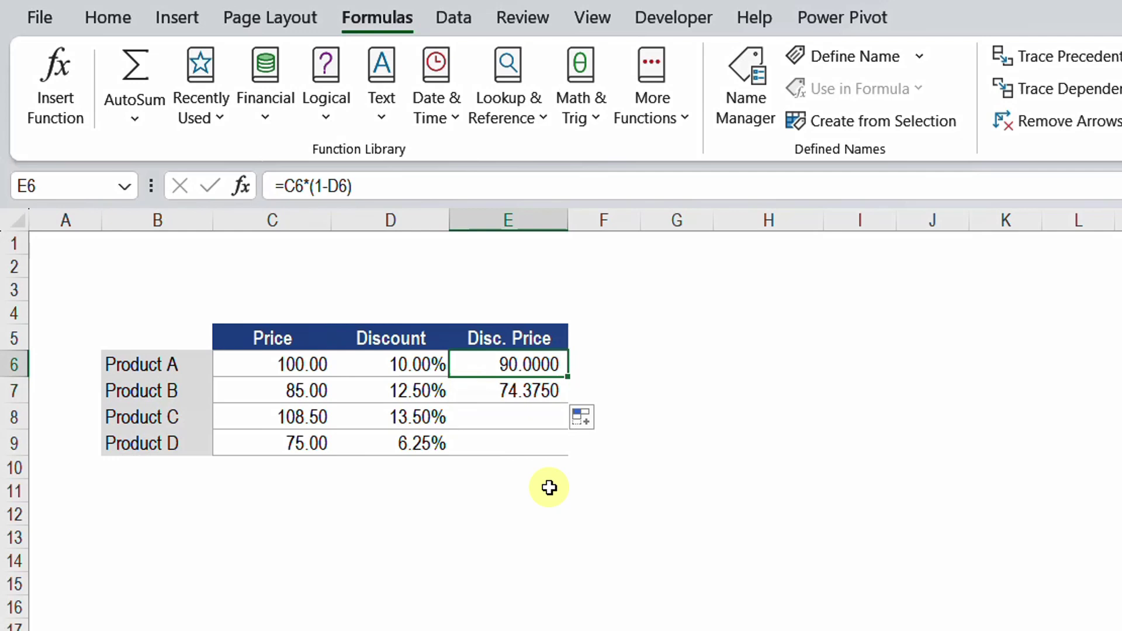
click(281, 186)
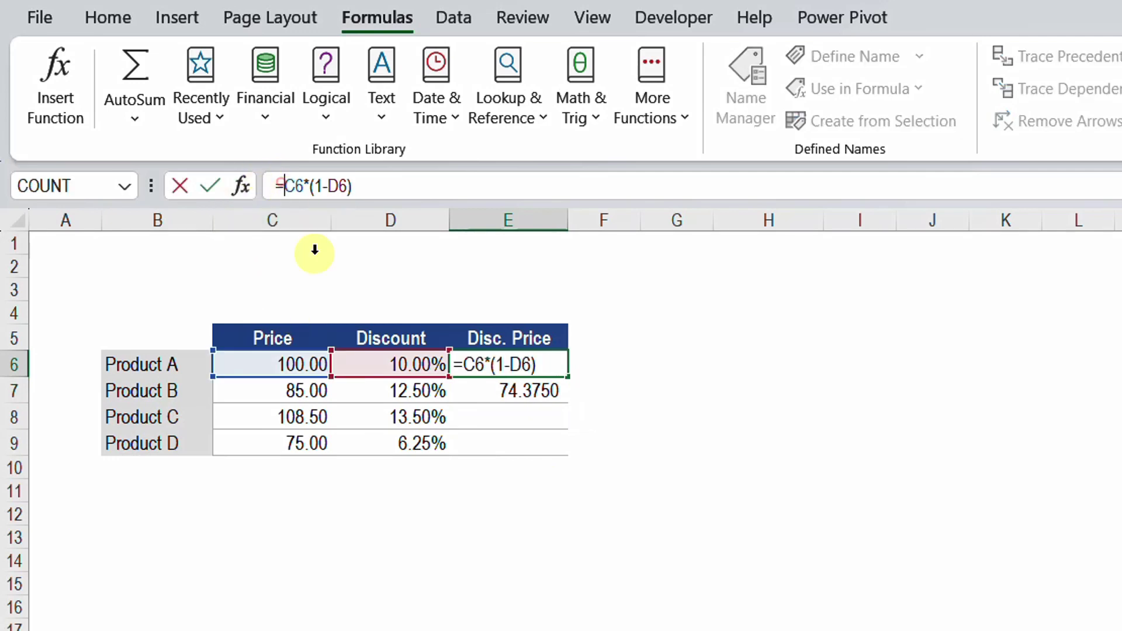
text(Roun)
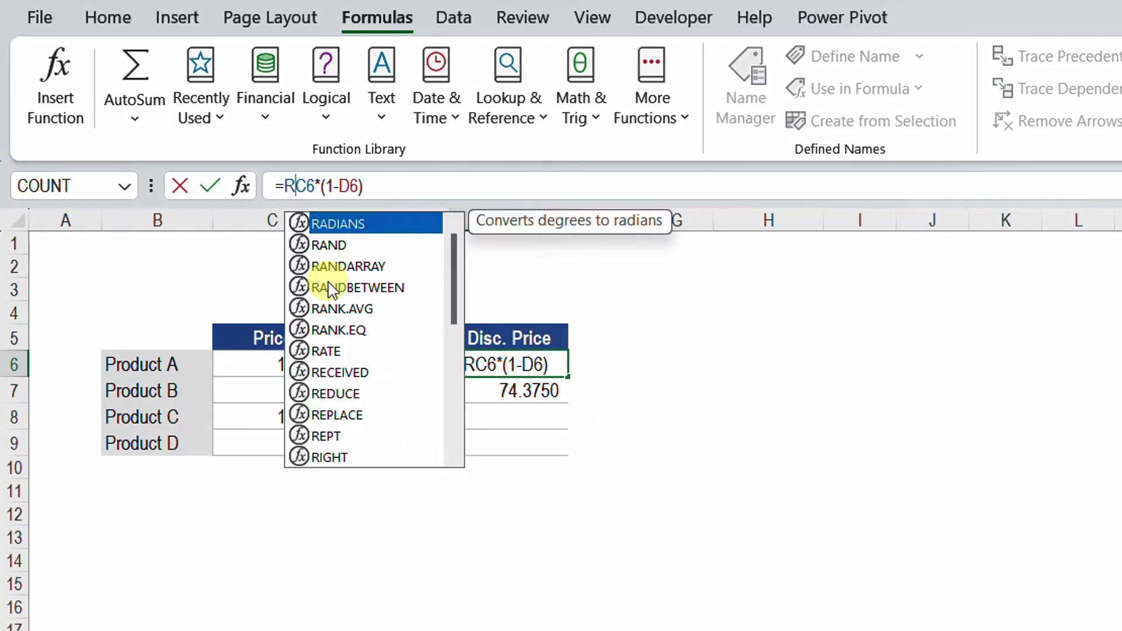
key(Tab)
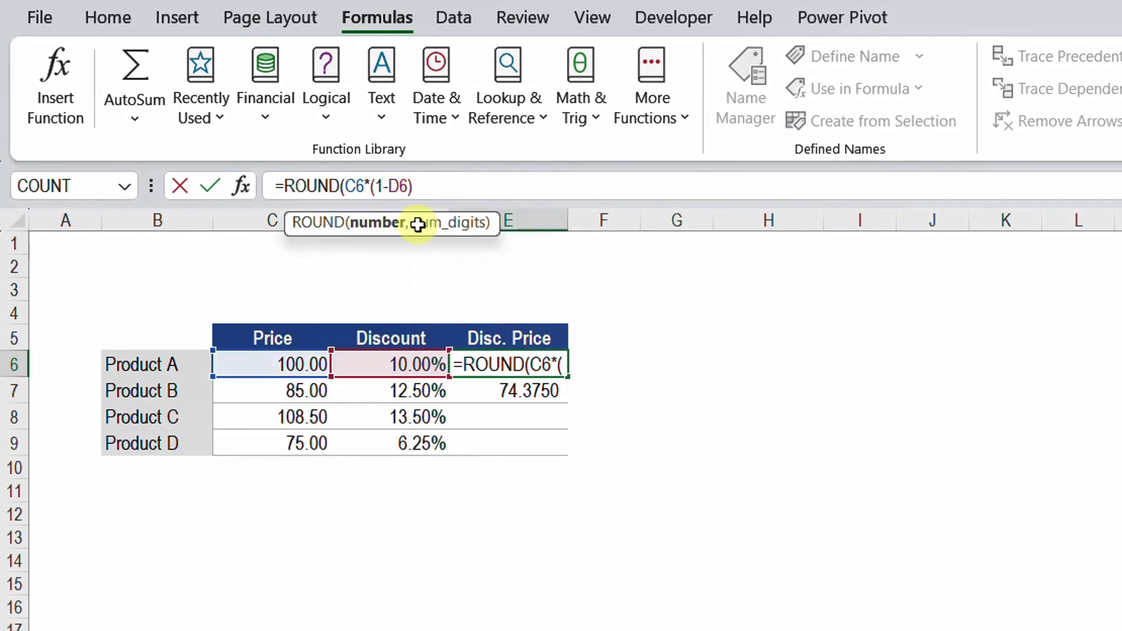
click(436, 188)
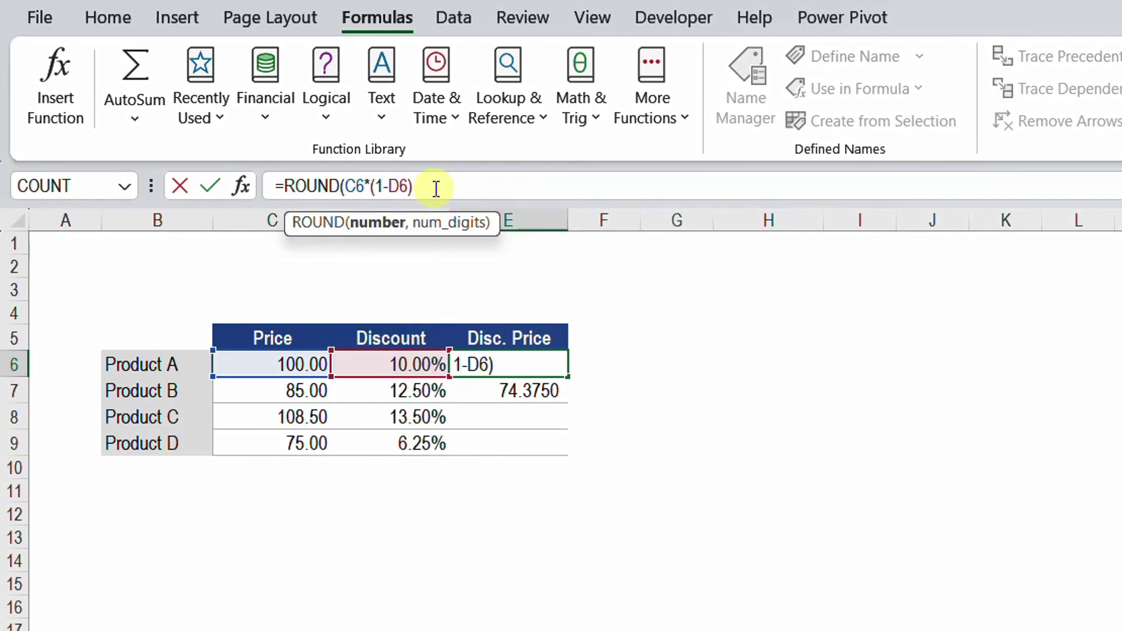
text(,)
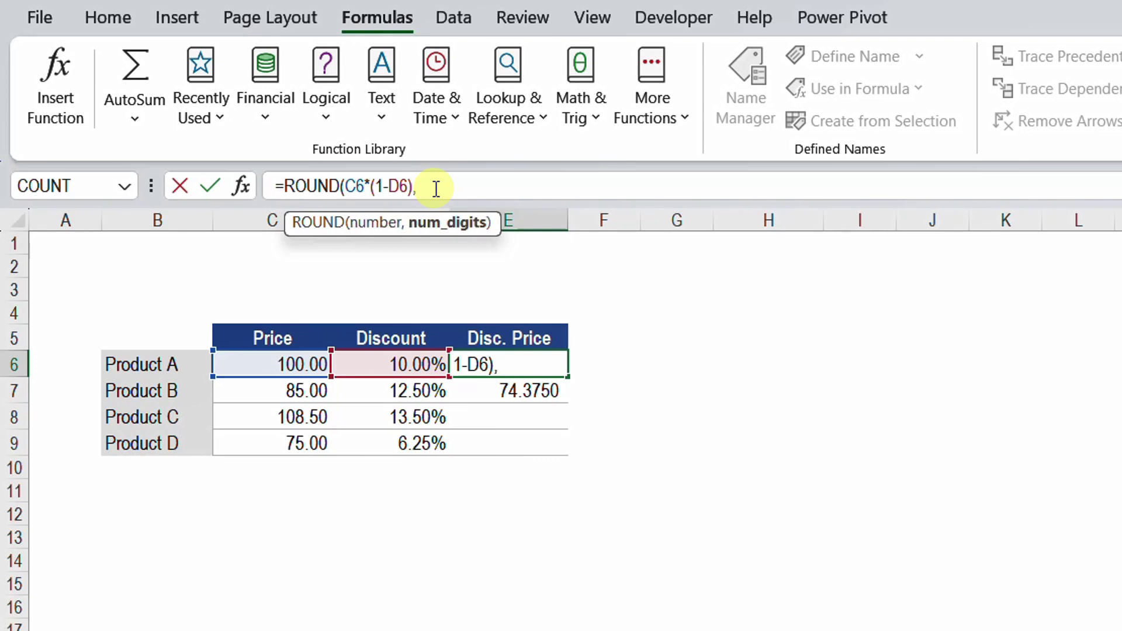
text(2))
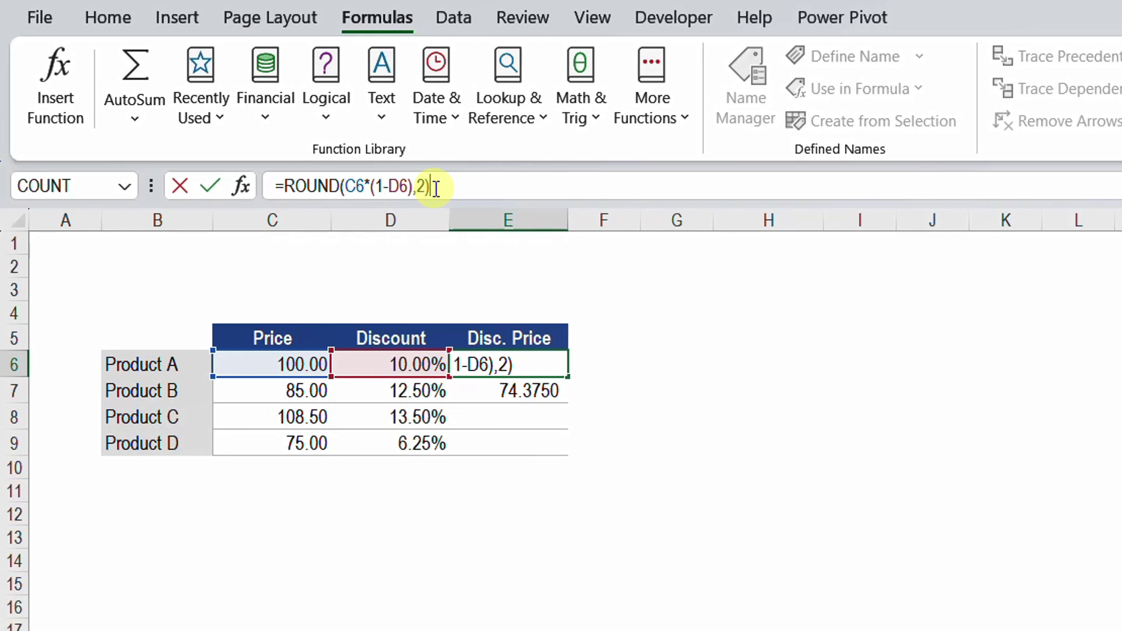
key(Return)
- Copy the rounded formula to E7 so it shows 74.3800, then check Product A's price and discount
click(544, 364)
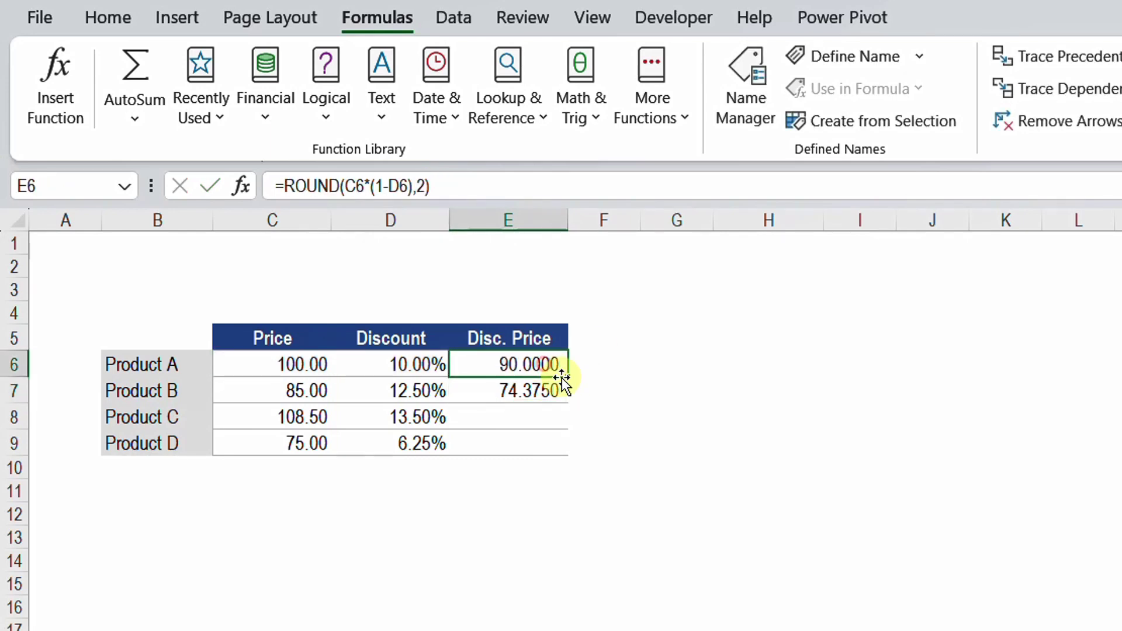
drag(568, 378, 571, 409)
click(534, 391)
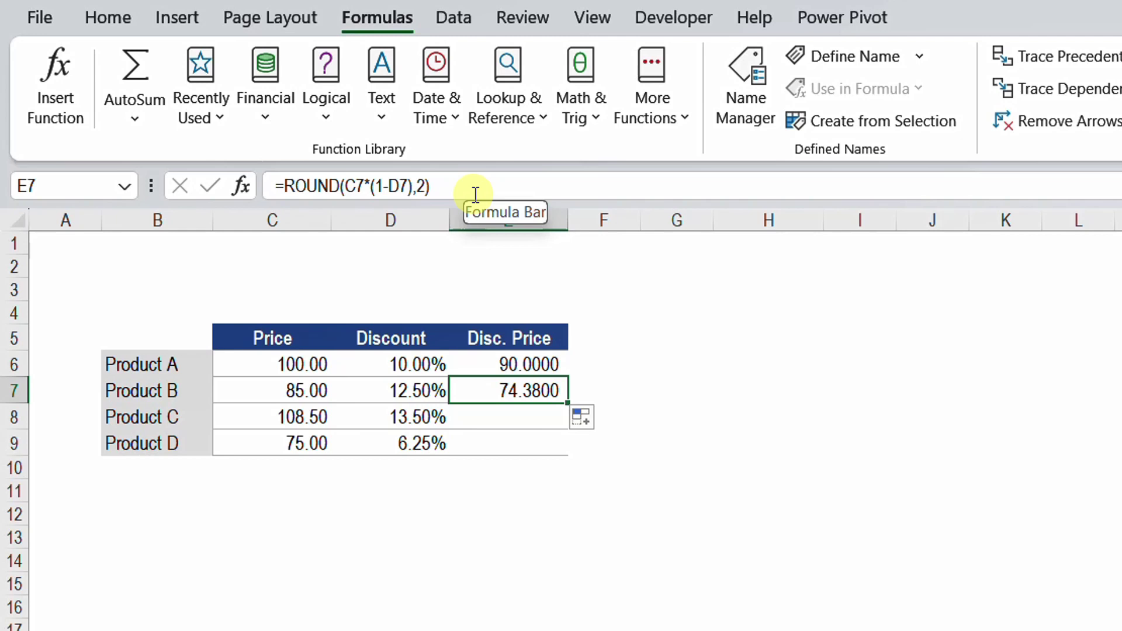
click(284, 368)
click(410, 365)
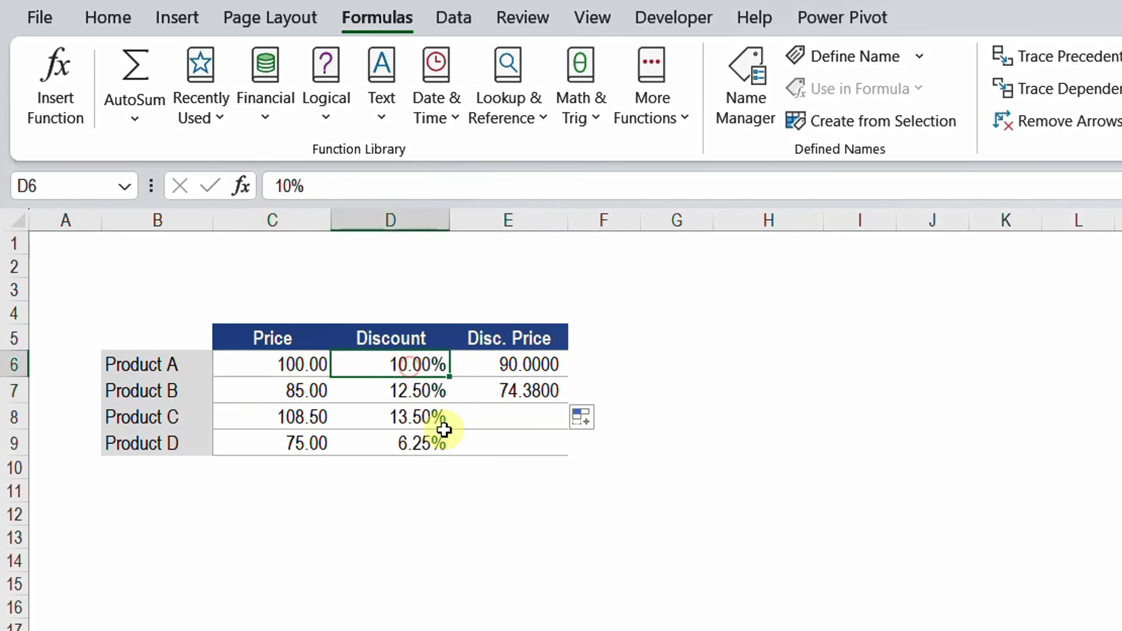
click(302, 366)
click(395, 366)
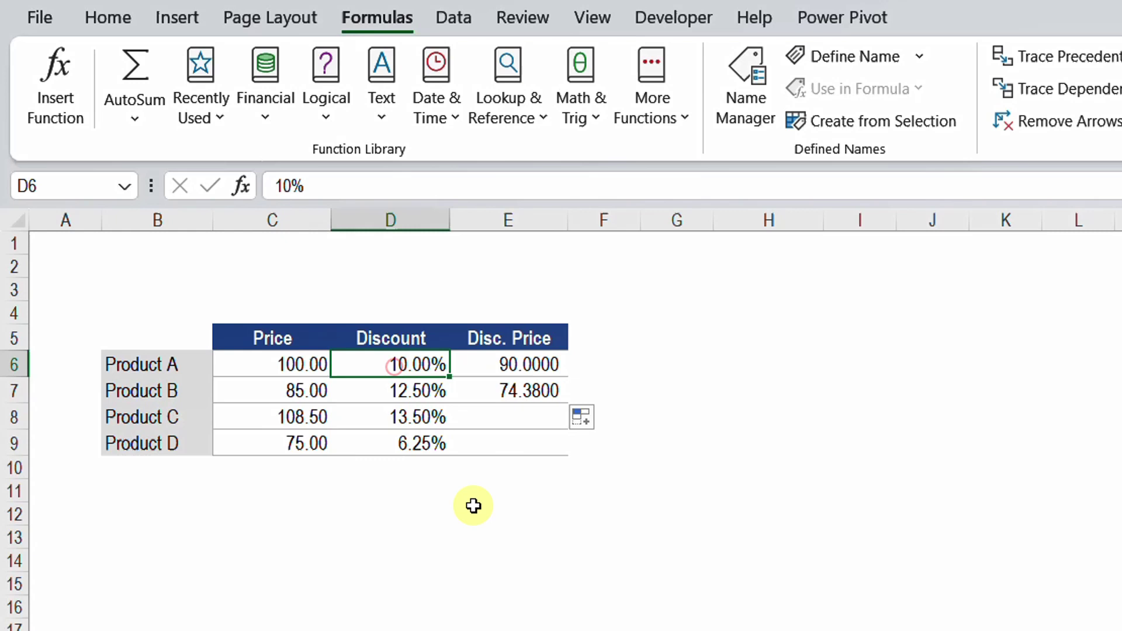
- In empty cell E12, begin =LAMBDA(P,D, declaring parameters P and D
key(Right)
key(Down)
key(Down)
key(Down)
key(Down)
key(Down)
key(Down)
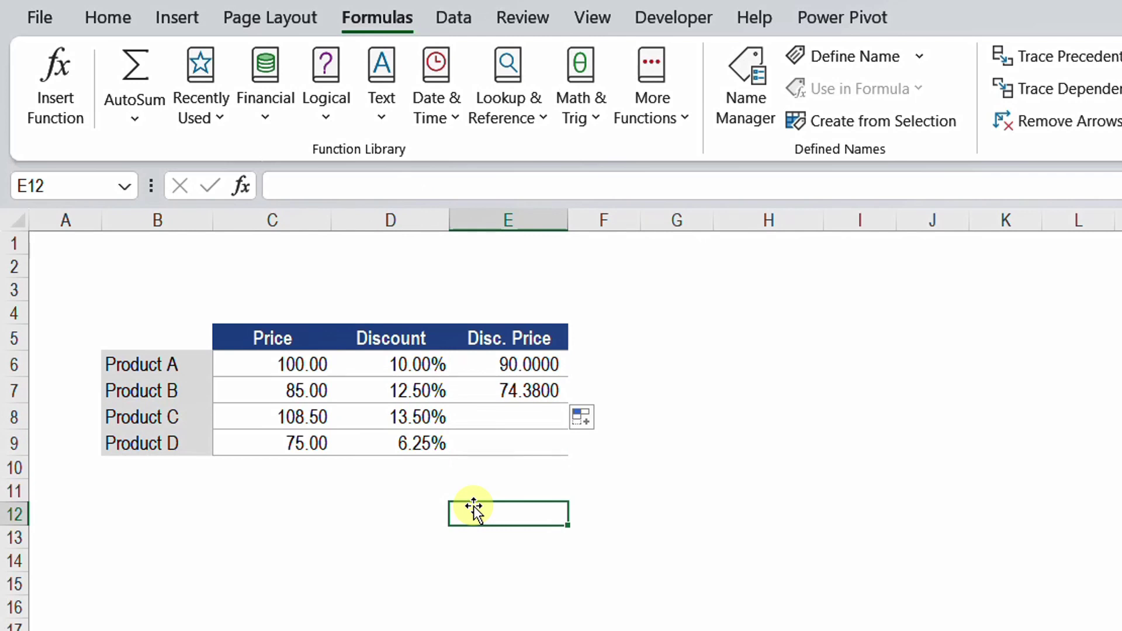
text(=La)
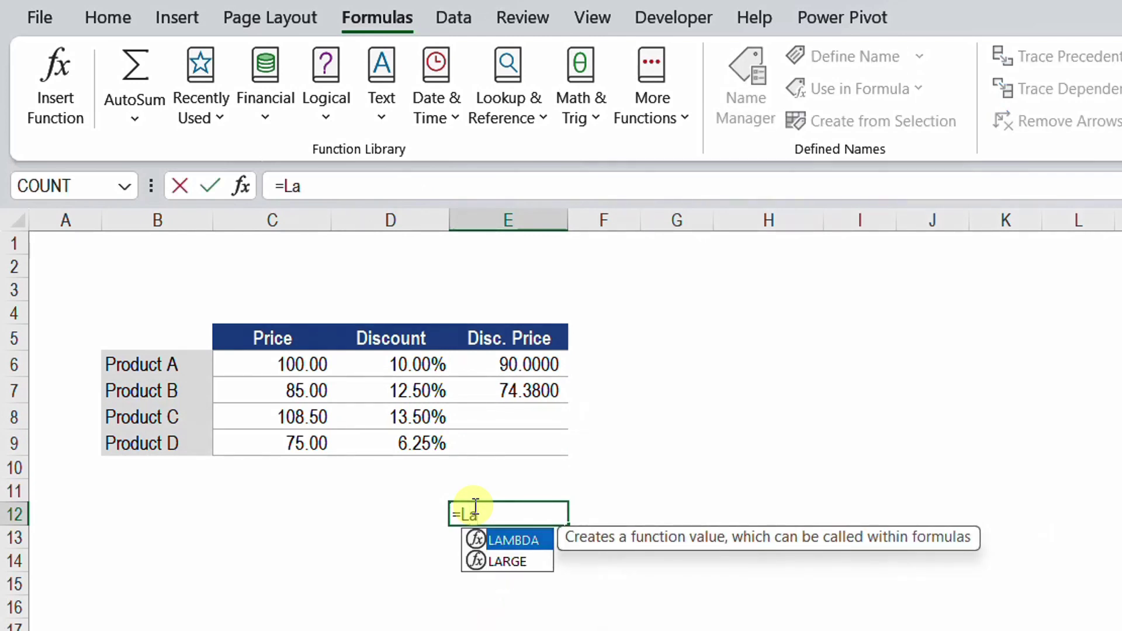
key(Tab)
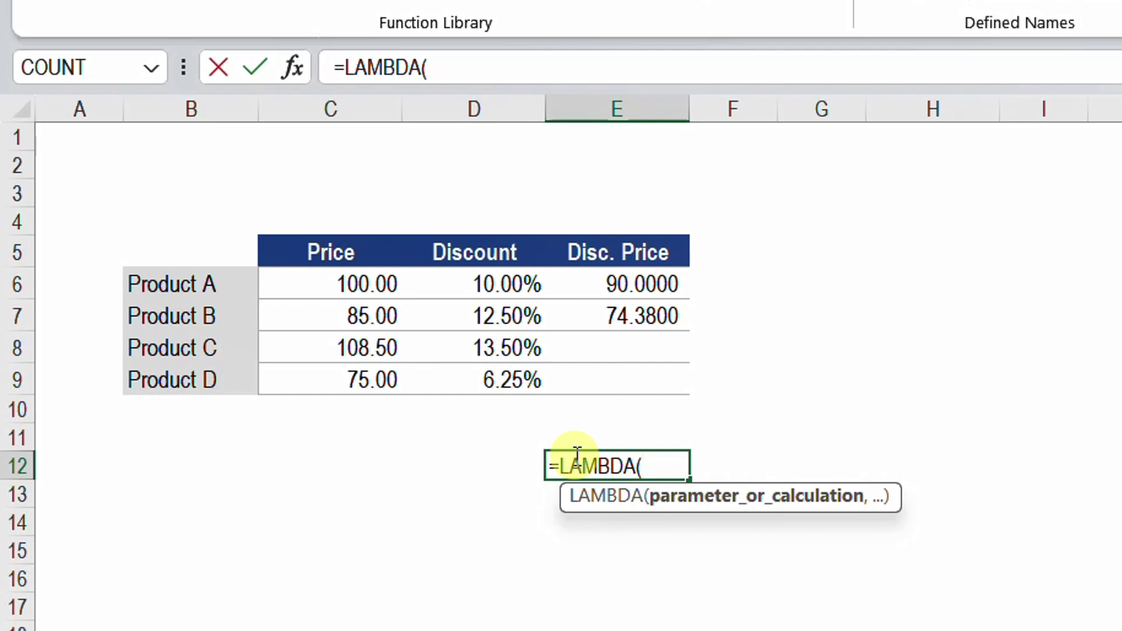
text(P,)
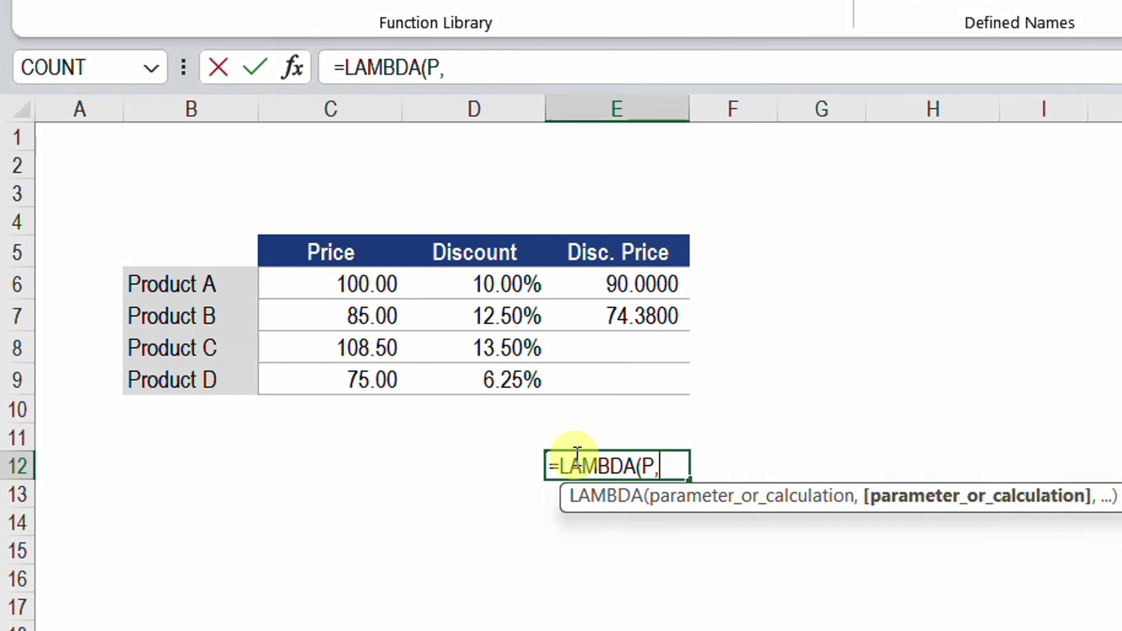
text(D)
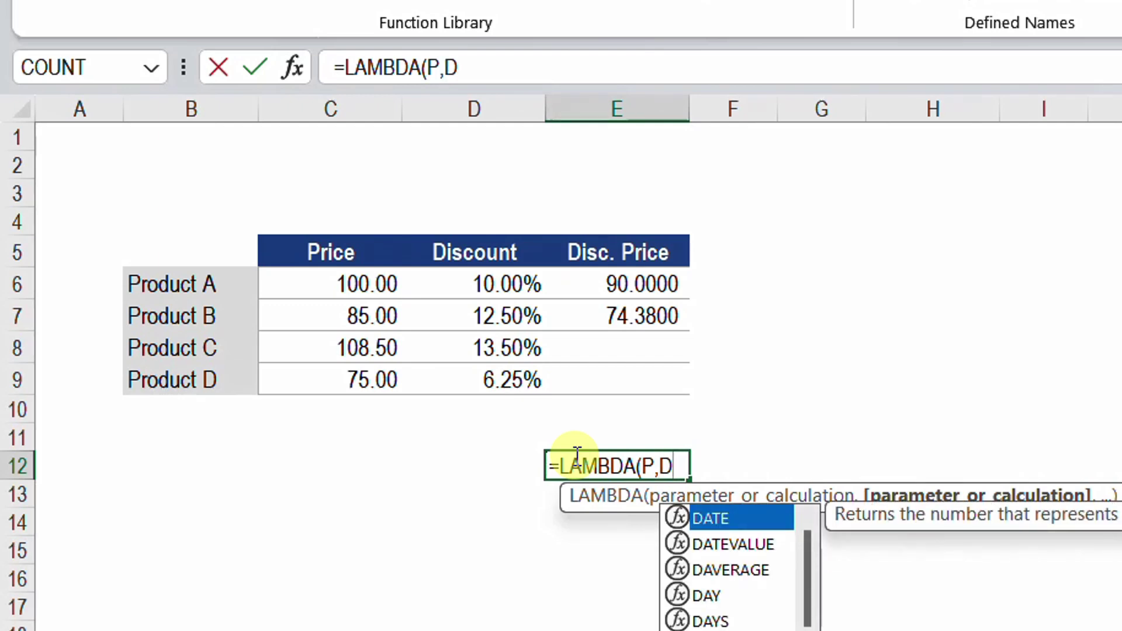
text(,)
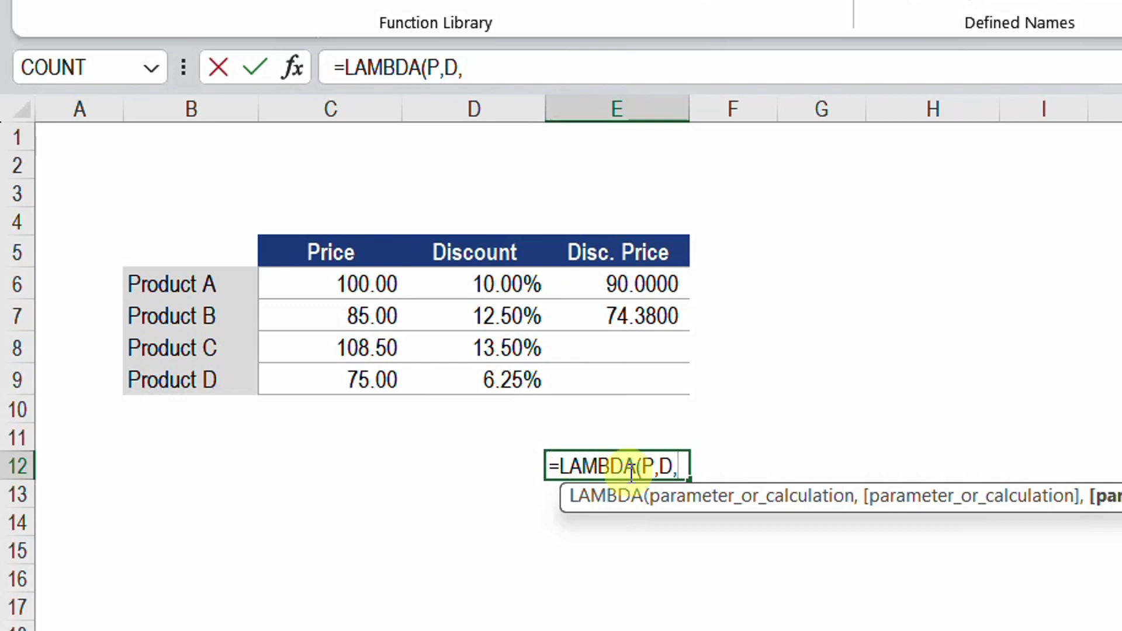
- Paste ROUND(C6*(1-D6),2) after the LAMBDA parameters as its calculation
text(ROUND(C6*(1-D6),2))
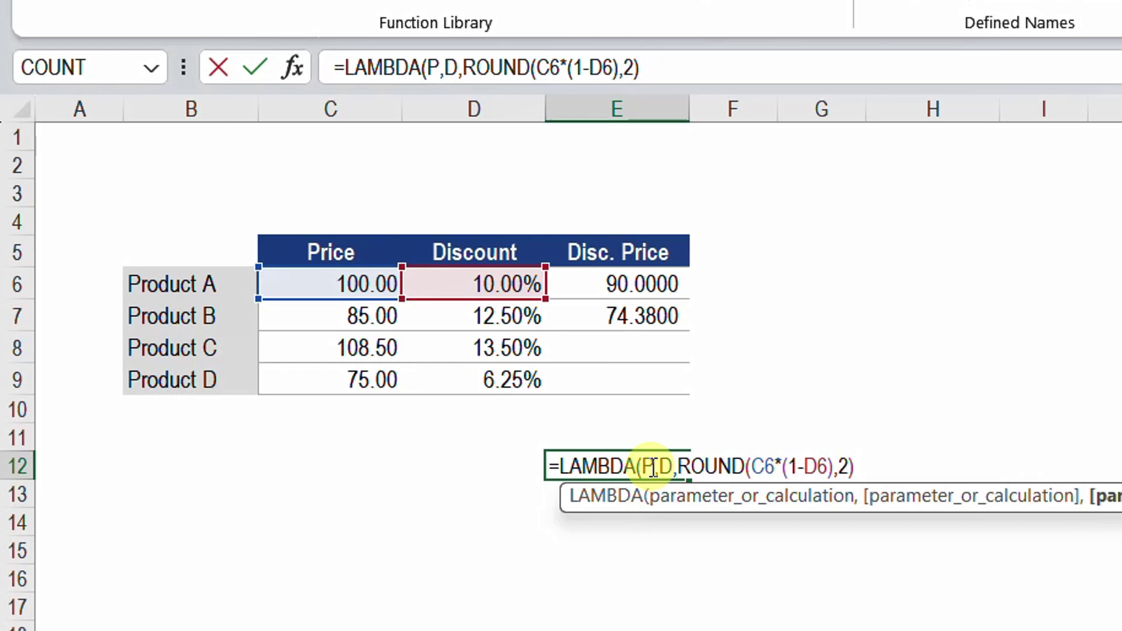
- Swap C6 and D6 for P and D, committing =LAMBDA(P,D,ROUND(P*(1-D),2)) in E12
click(756, 467)
drag(751, 468, 772, 468)
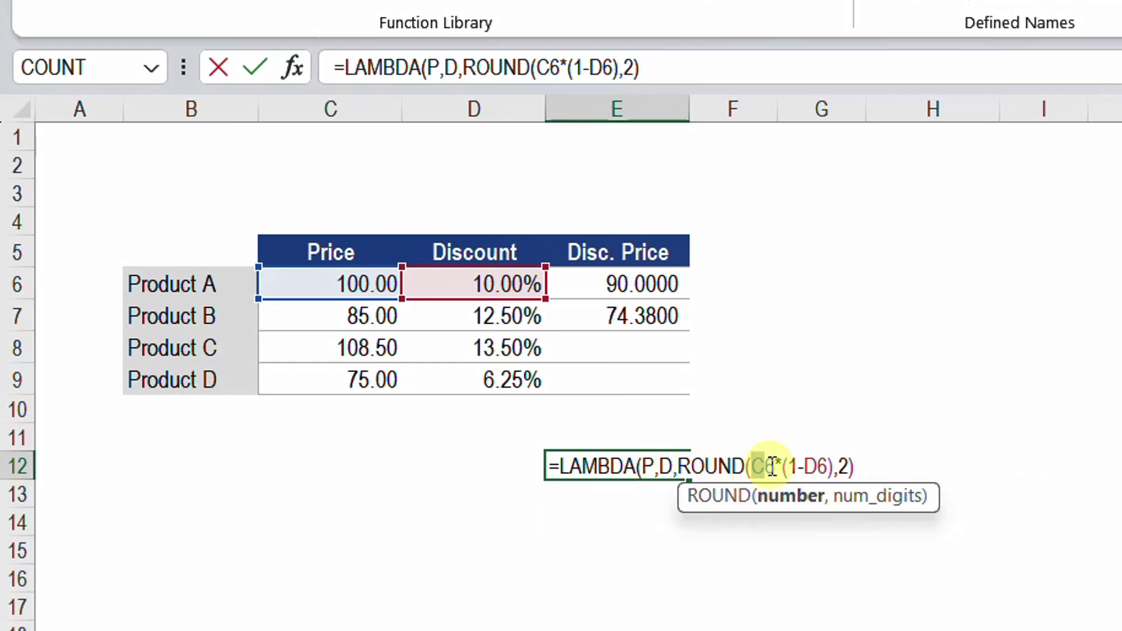
text(P)
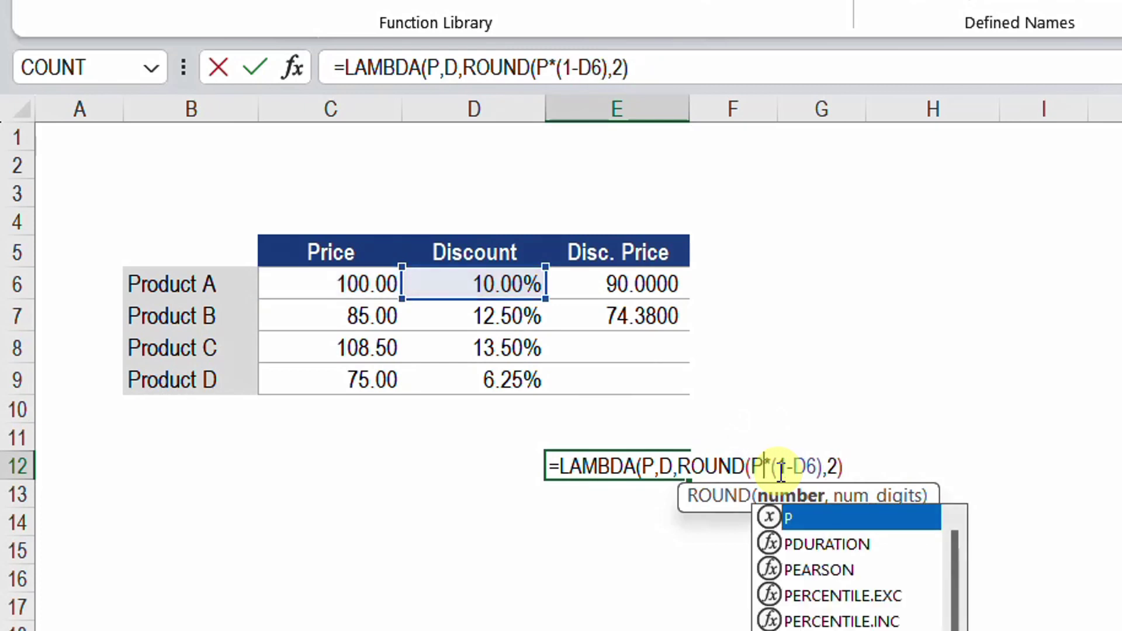
drag(792, 468, 816, 468)
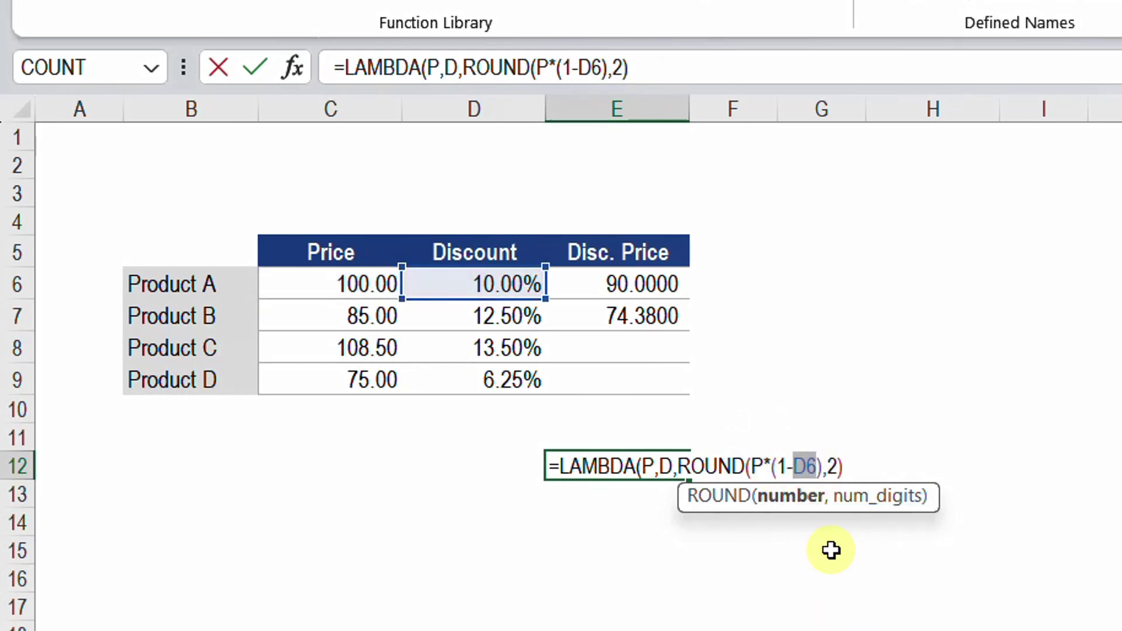
text(D)
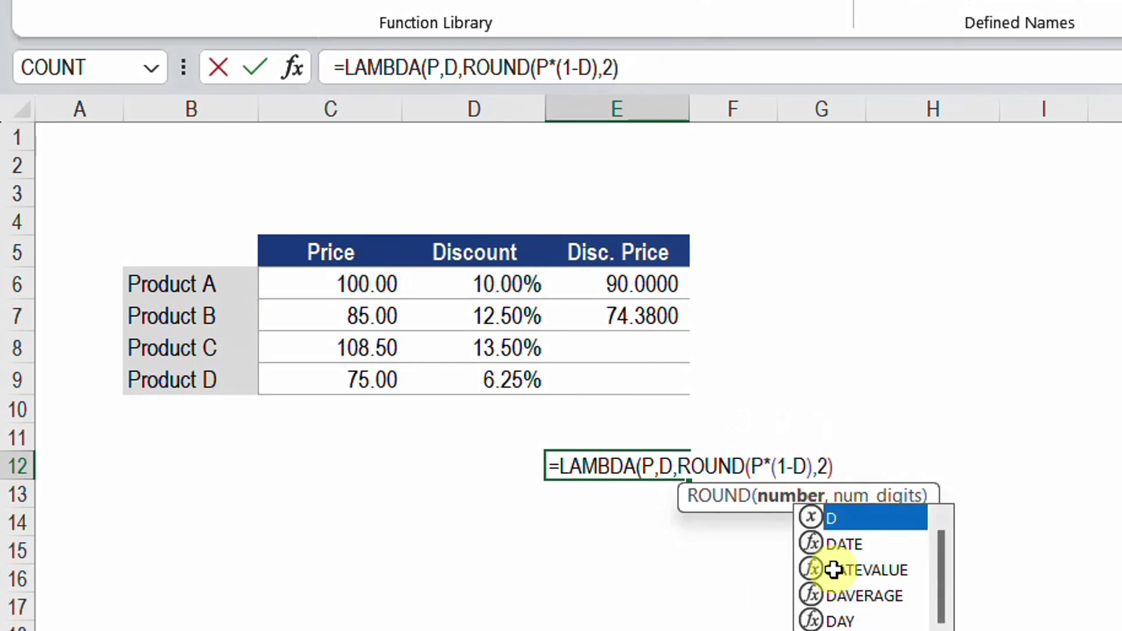
click(839, 466)
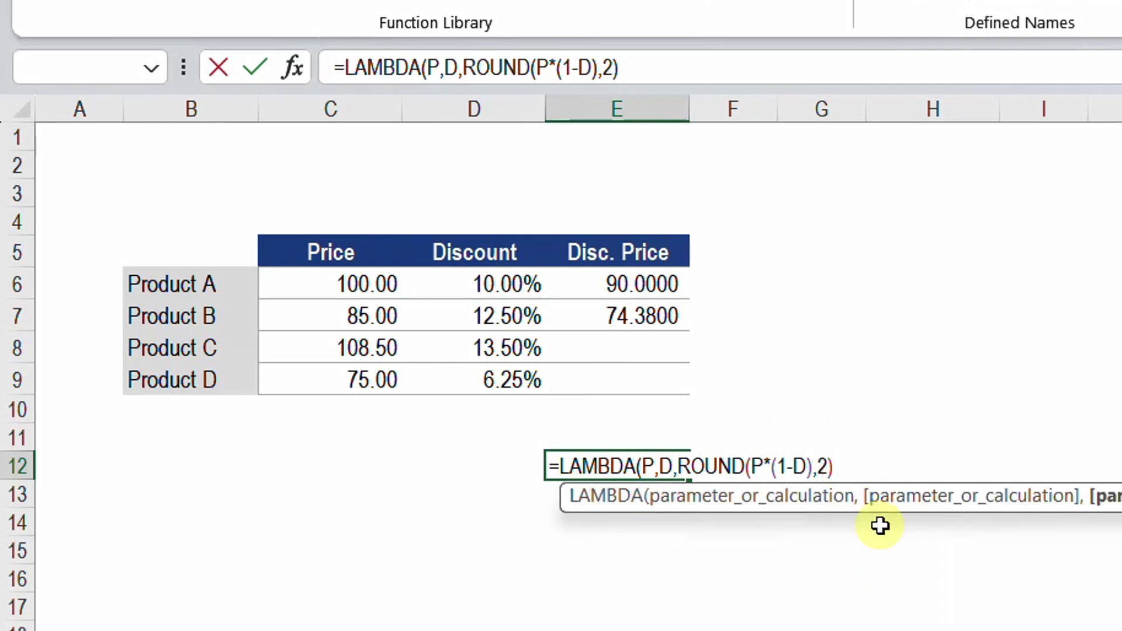
text())
key(Return)
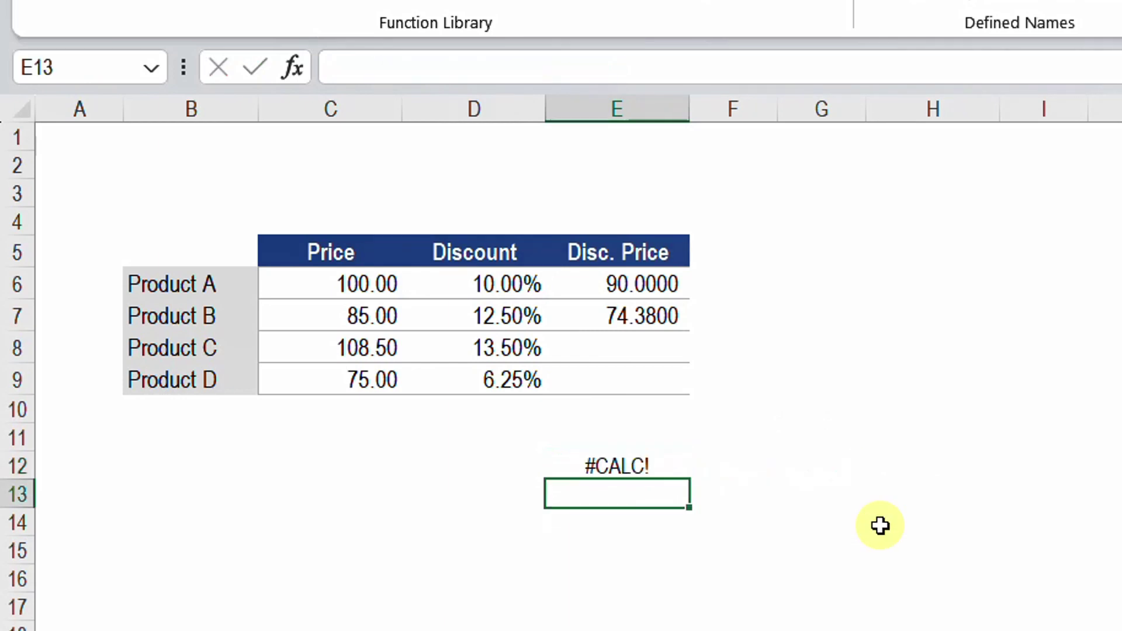
key(Up)
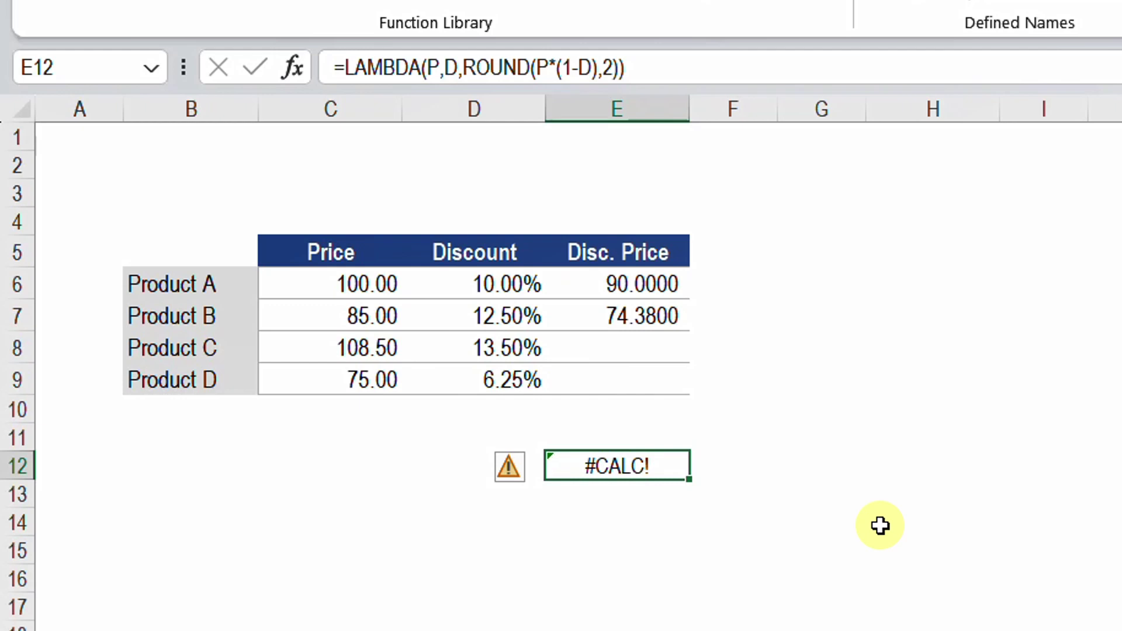
- Call the E12 LAMBDA with Product B's C7 and D7, showing 74.380 with one more decimal
click(680, 63)
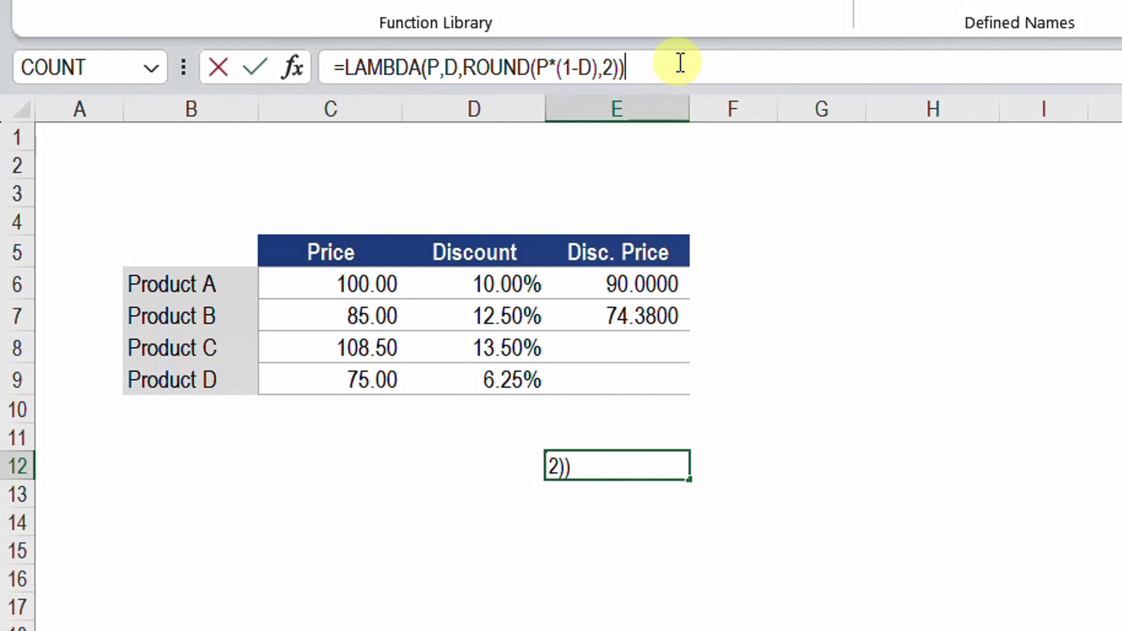
text(()
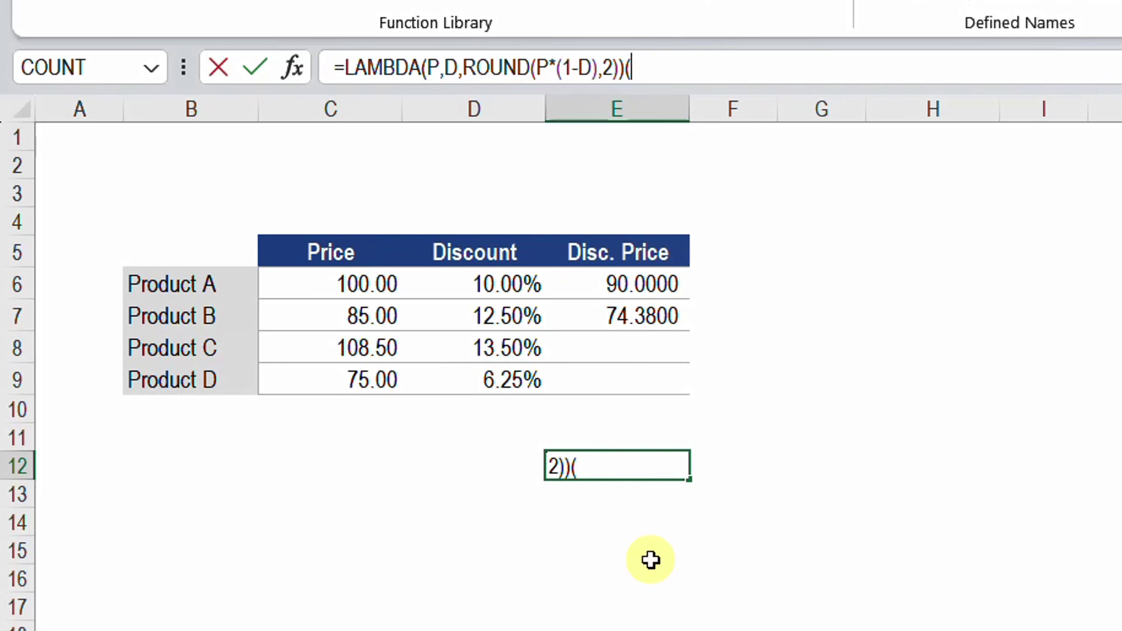
click(362, 322)
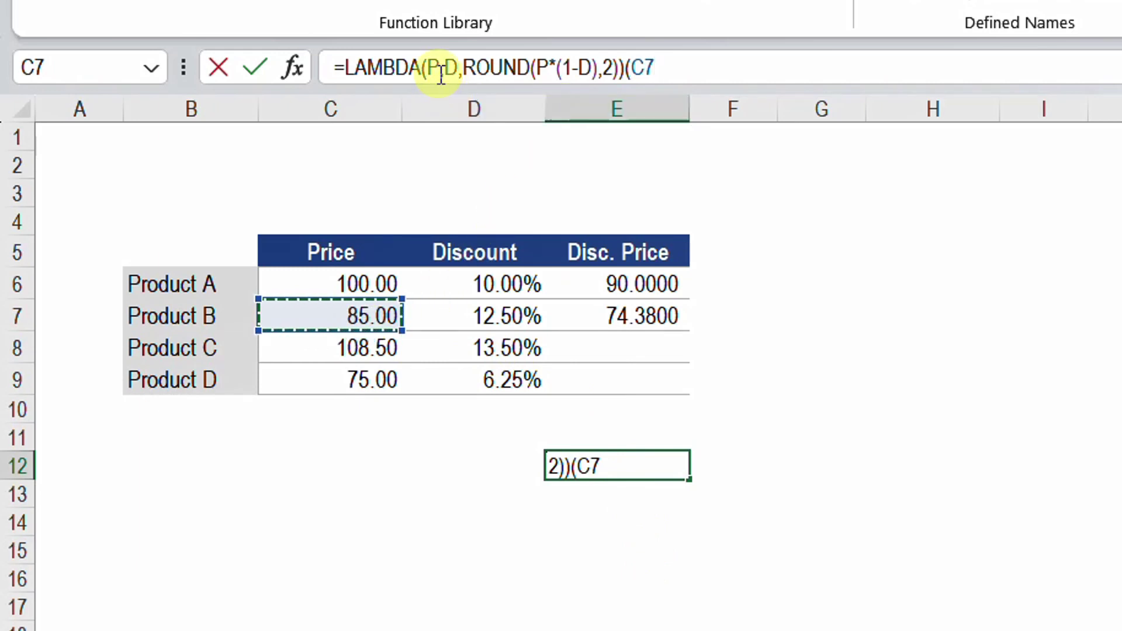
text(,)
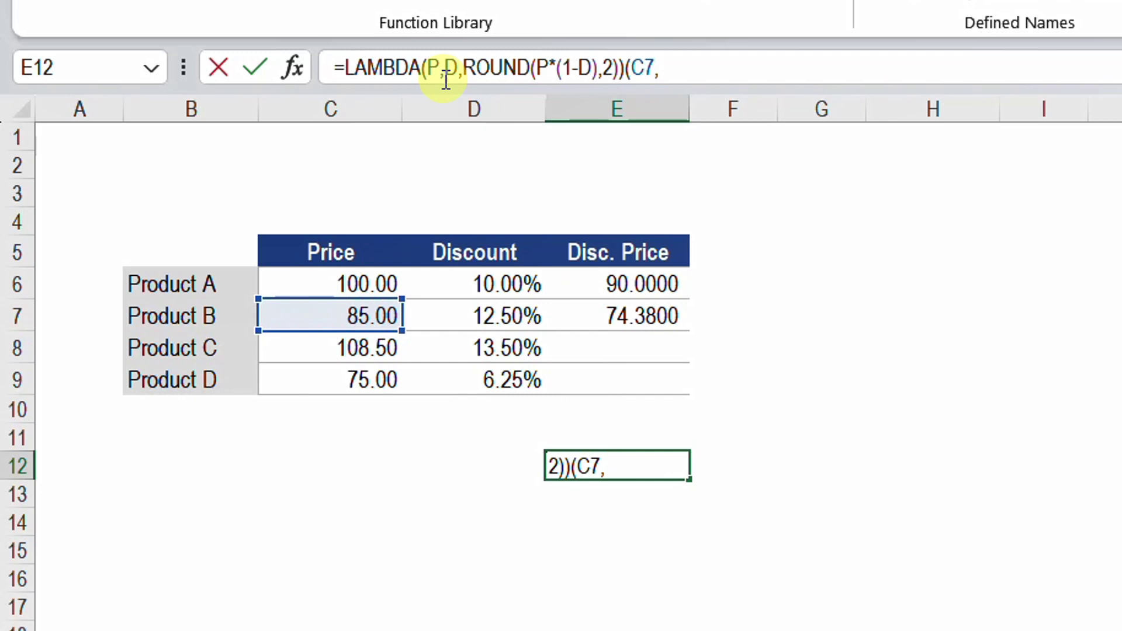
click(497, 311)
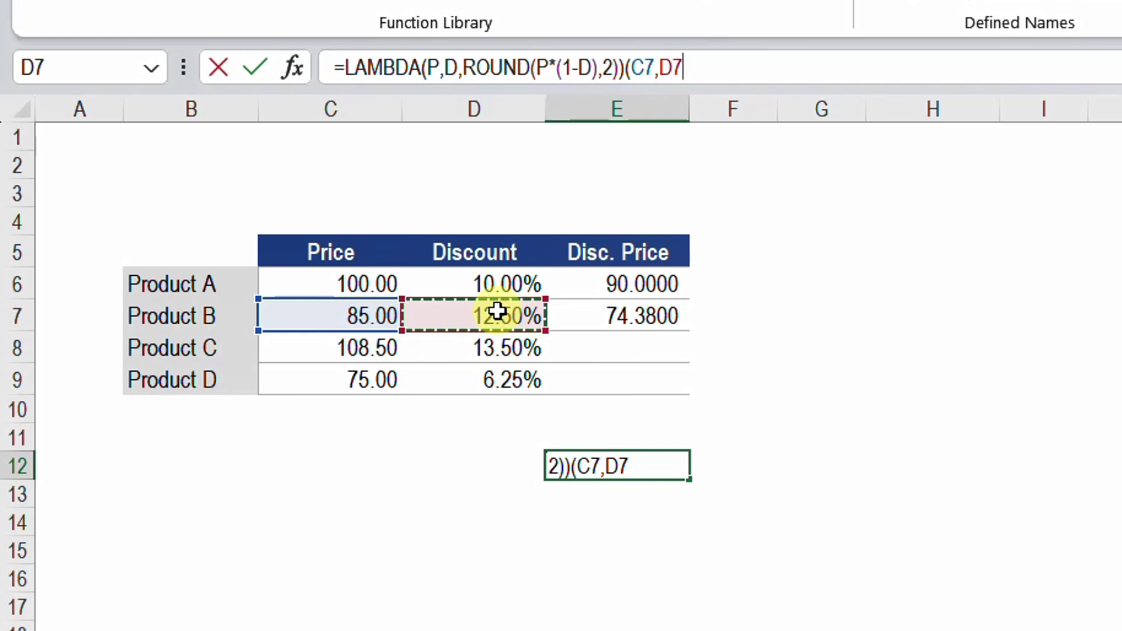
text())
key(Return)
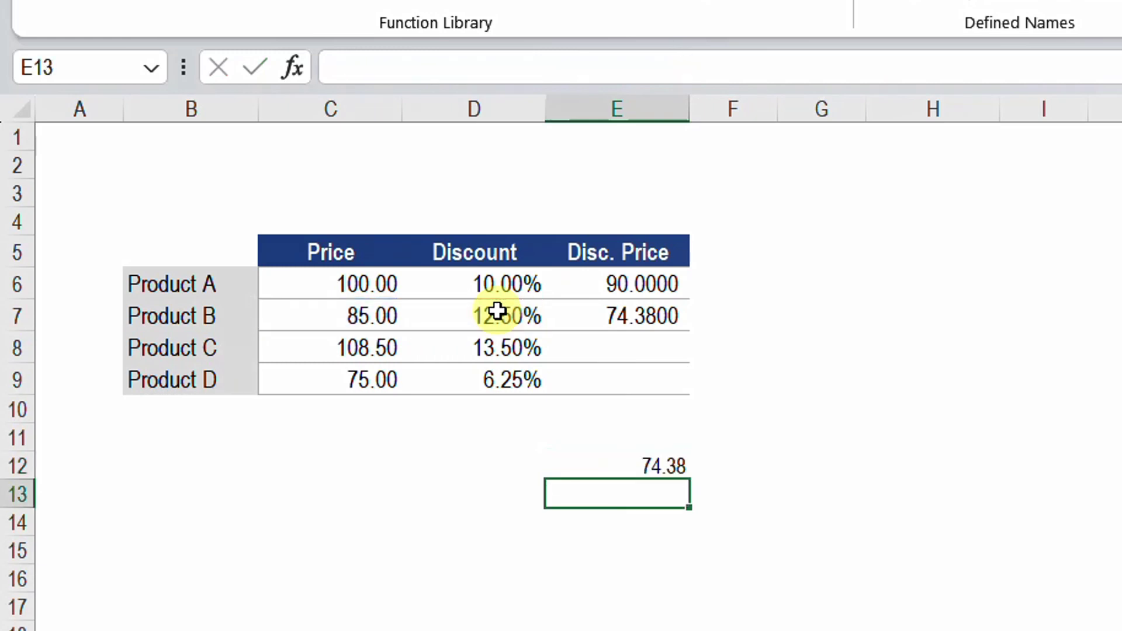
key(Up)
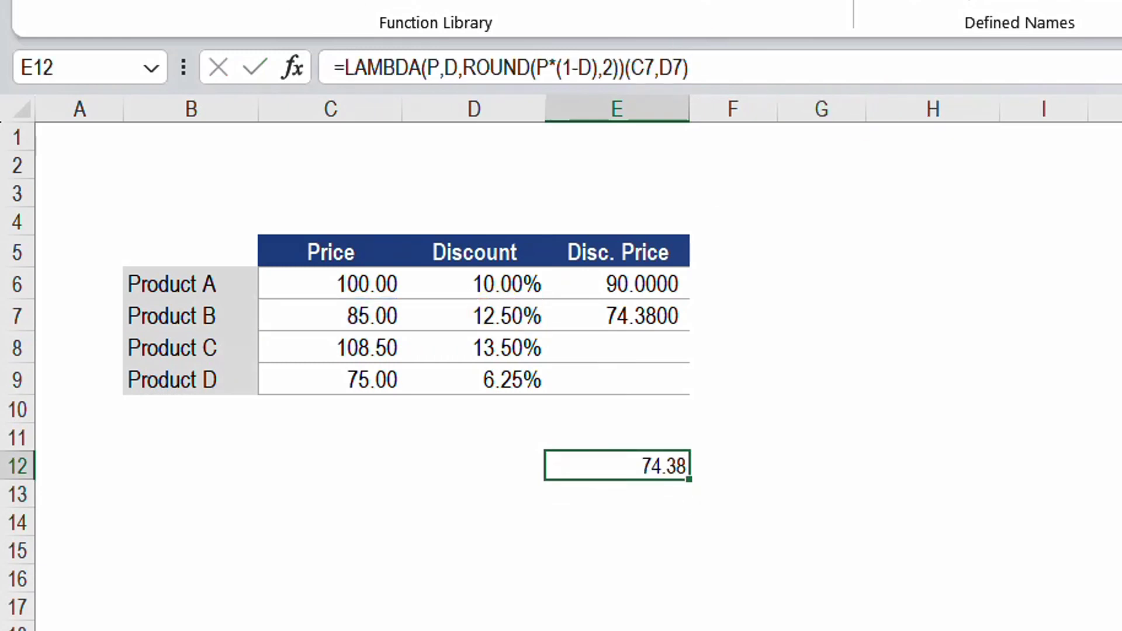
click(709, 3)
click(1113, 2)
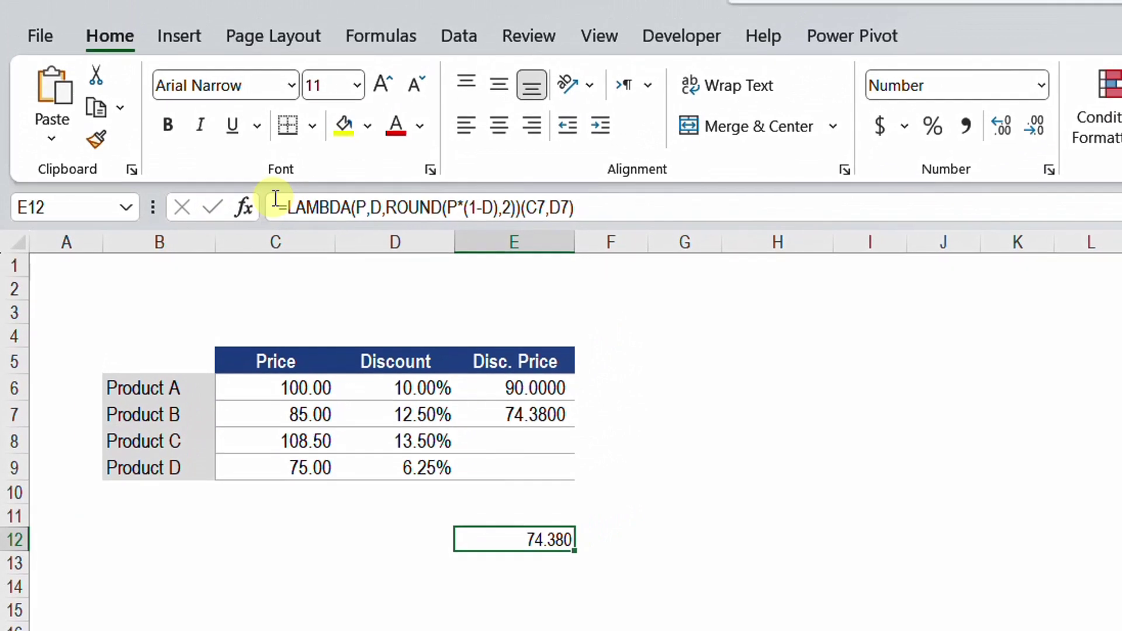
- Select the LAMBDA definition, without its arguments, in E12's formula and leave it unchanged
drag(334, 69, 593, 79)
drag(494, 217, 517, 232)
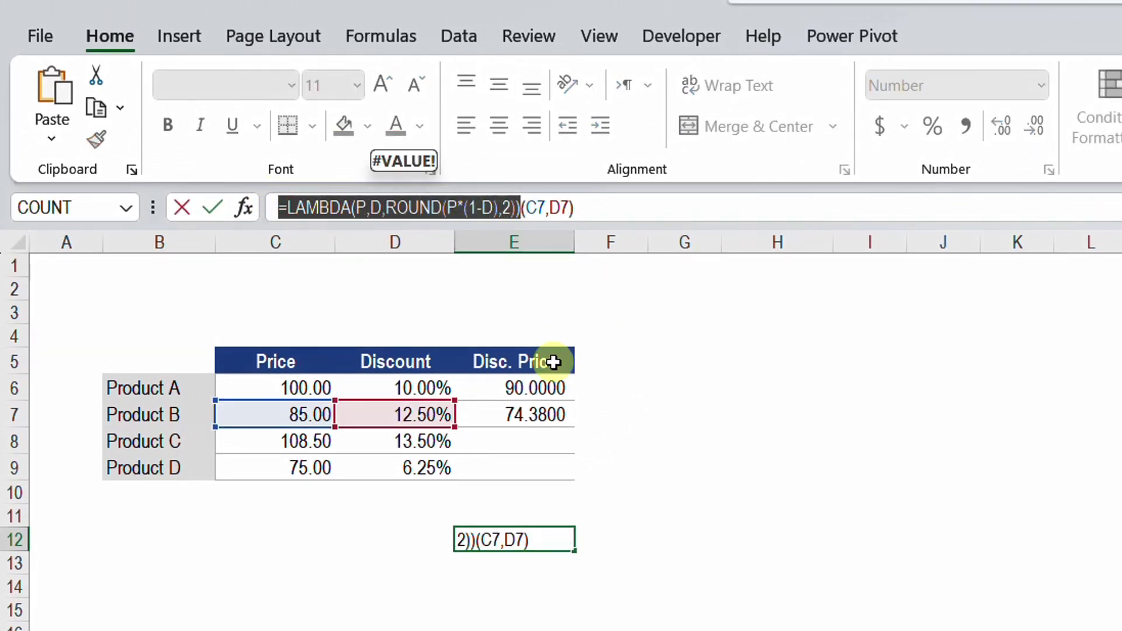
key(Escape)
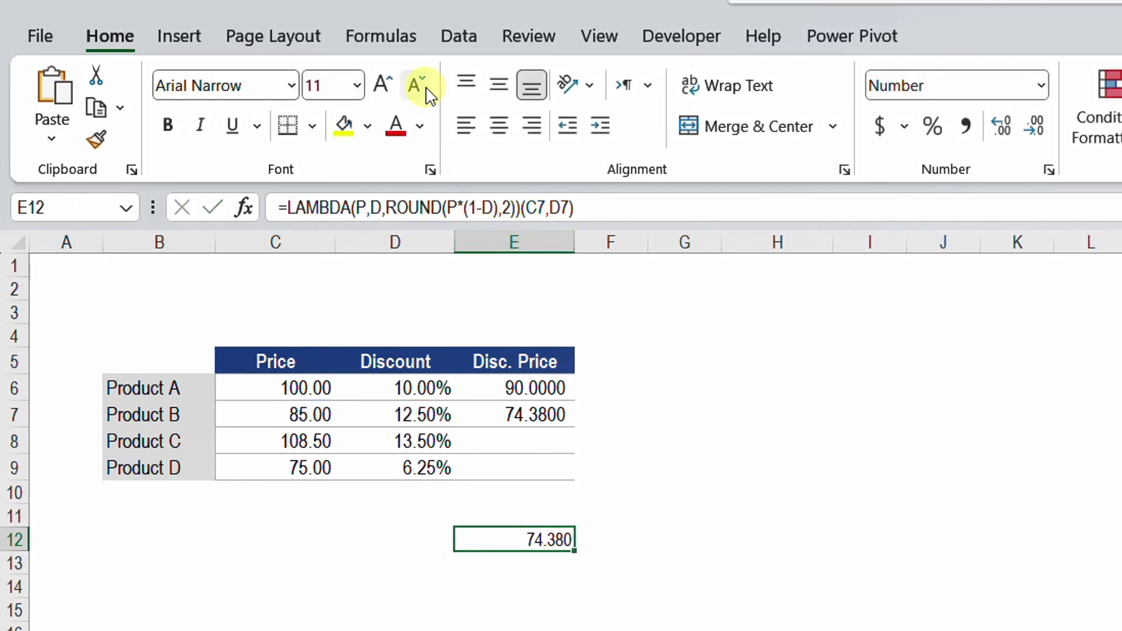
- Create the workbook name DiscPrice referring to =LAMBDA(P,D,ROUND(P*(1-D),2))
click(382, 37)
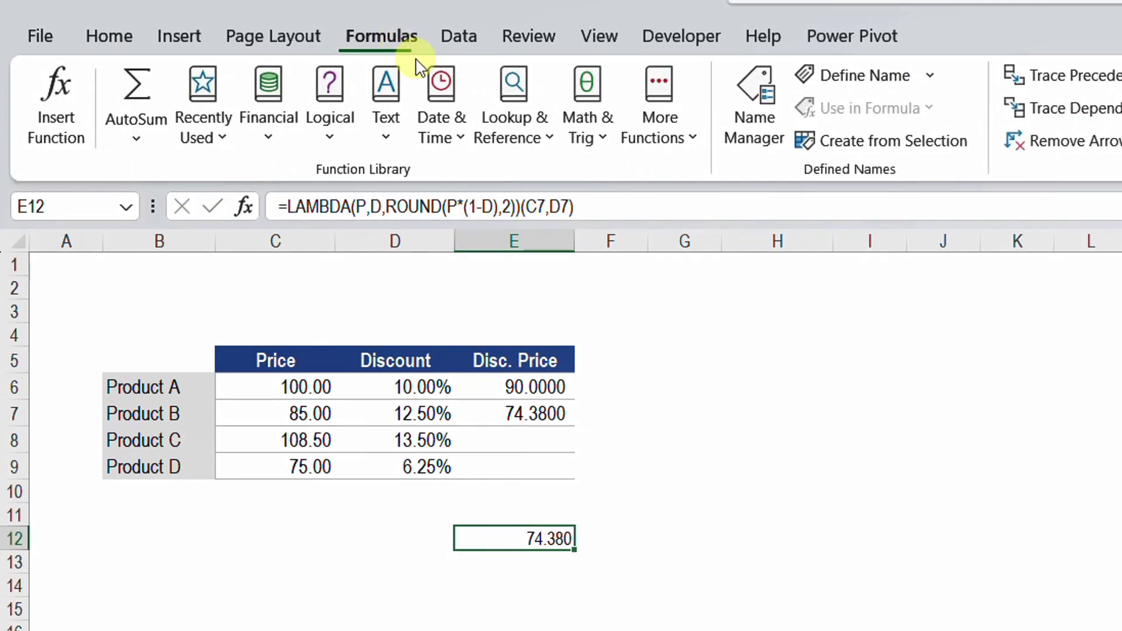
click(846, 79)
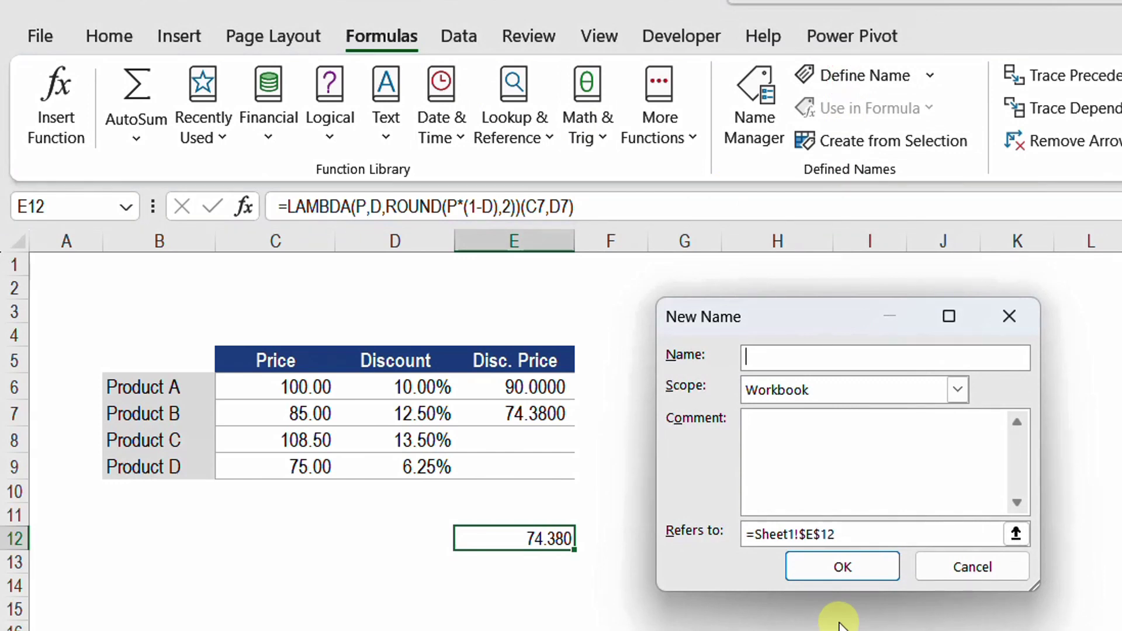
text(DiscPrice)
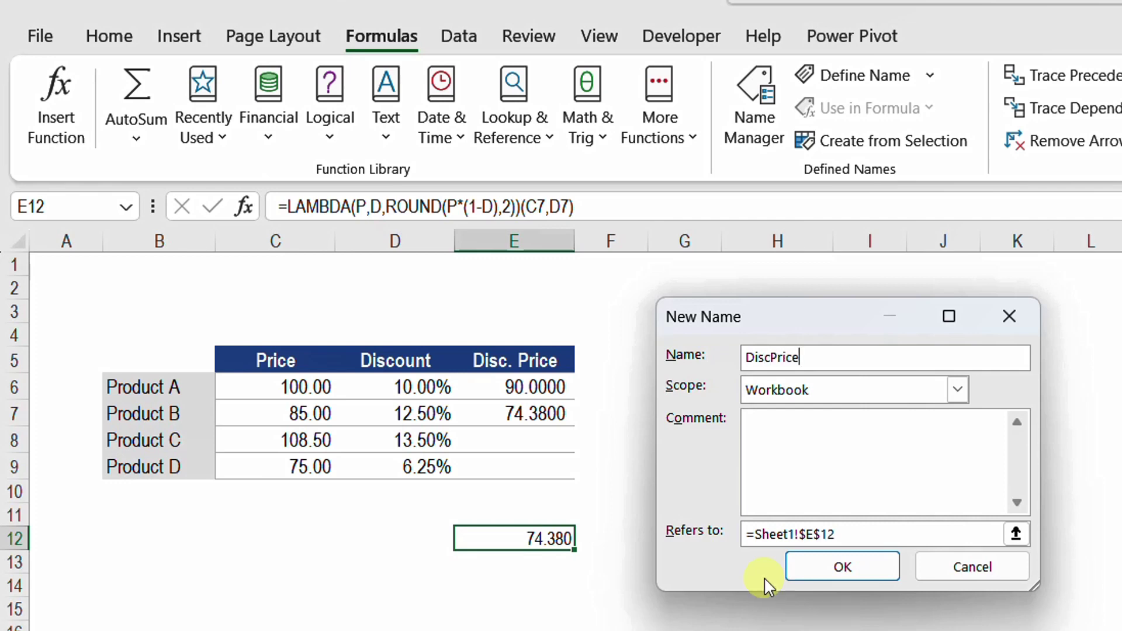
click(825, 534)
key(ctrl+a)
key(BackSpace)
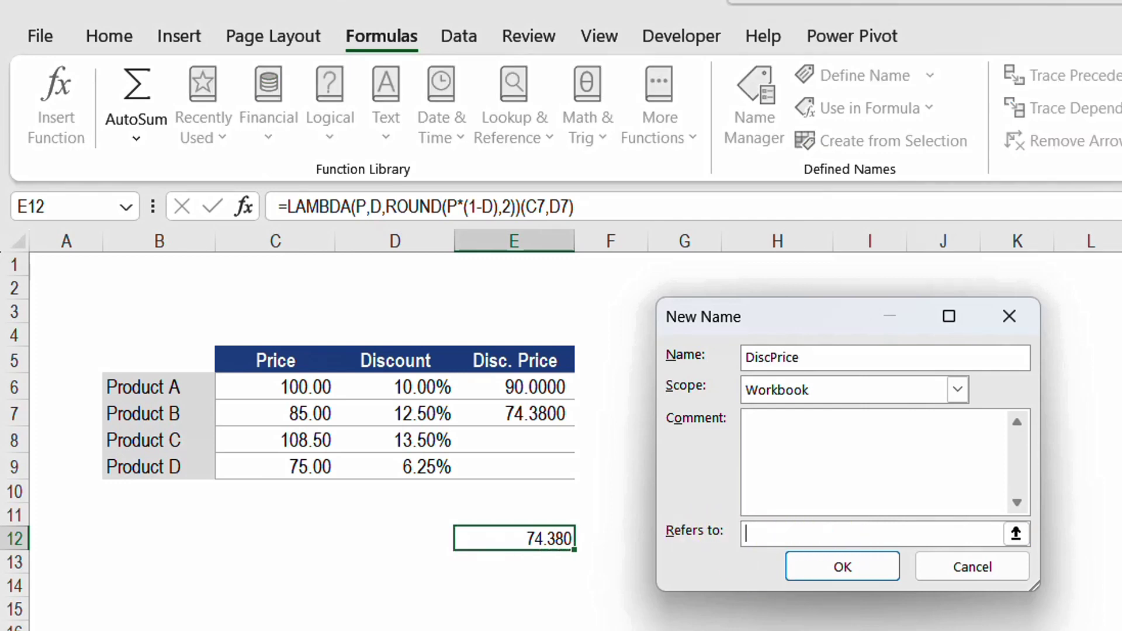
key(ctrl+v)
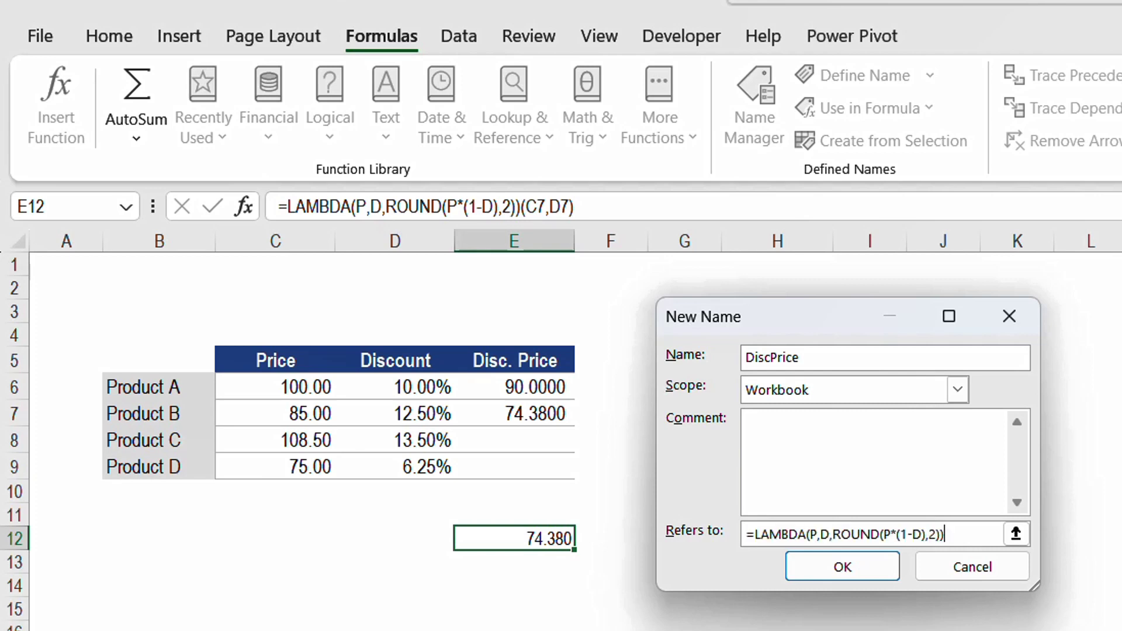
click(843, 574)
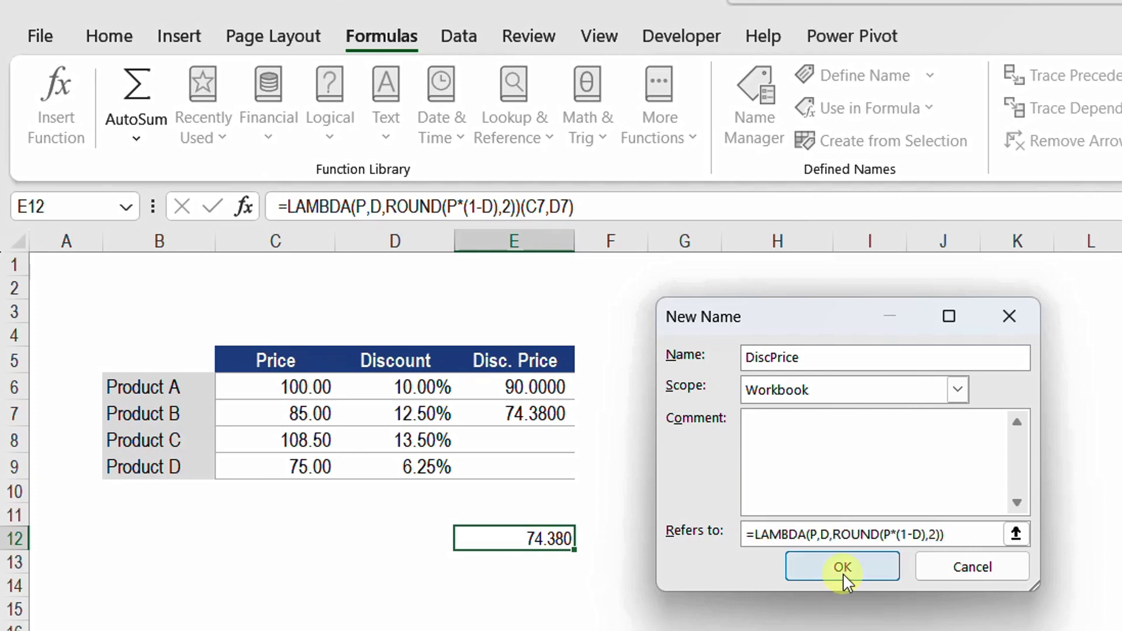
- Clear the old Disc. Price formulas in E6:E7
click(558, 389)
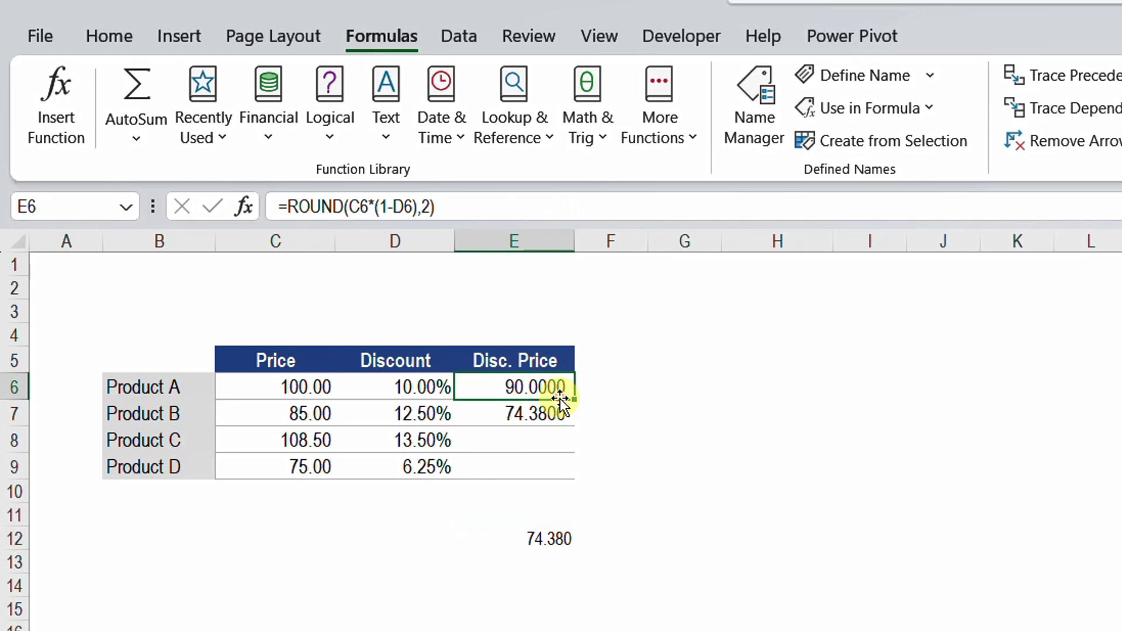
shift+click(562, 409)
key(Delete)
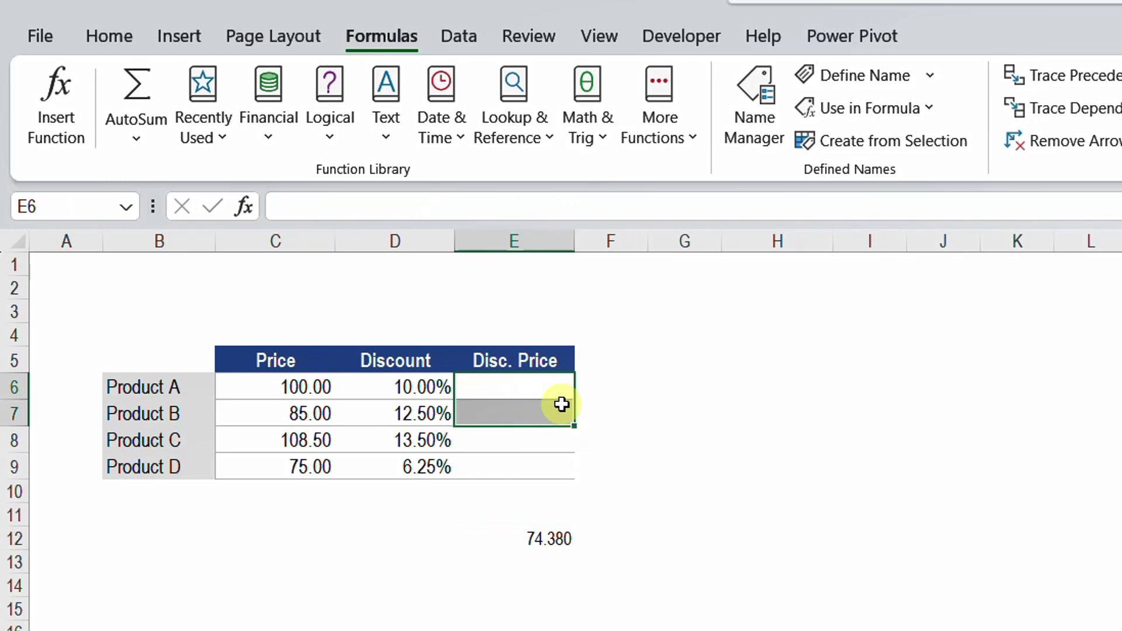
- Enter =DiscPrice(C6,D6) in E6 and fill it to E9: 90.0000, 74.3800, 93.8500, 70.3100
click(562, 402)
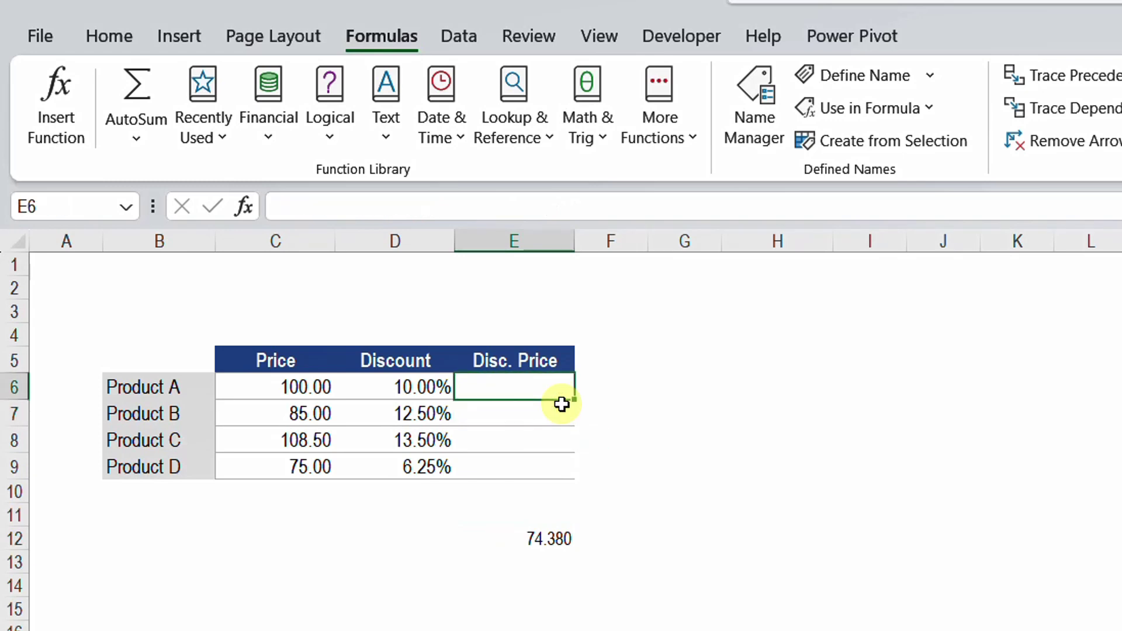
text(=dis)
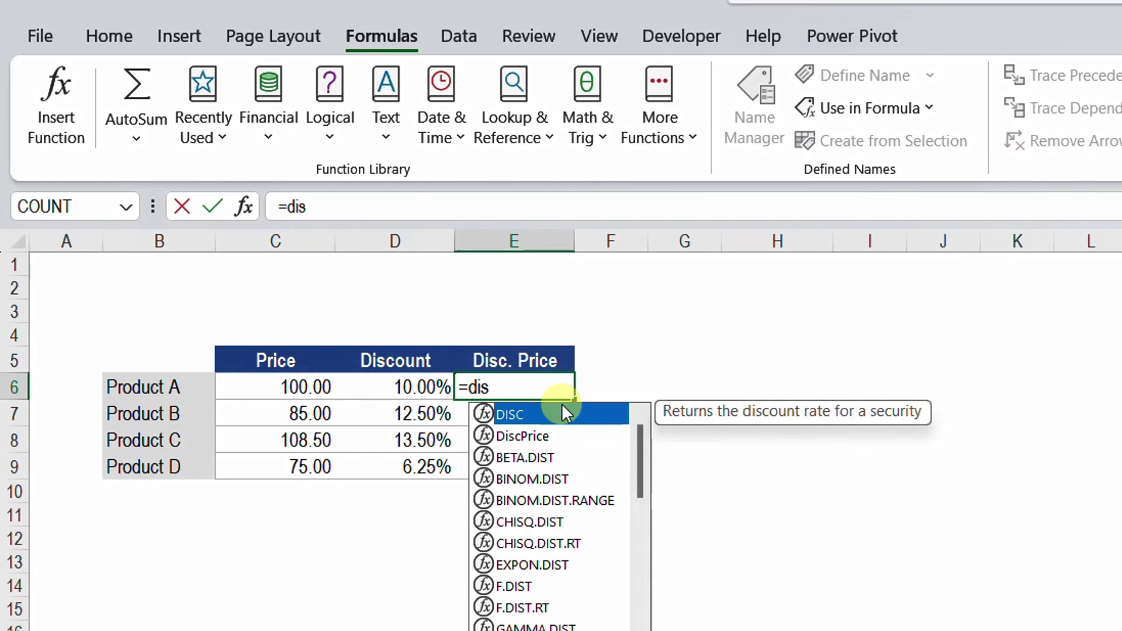
key(Down)
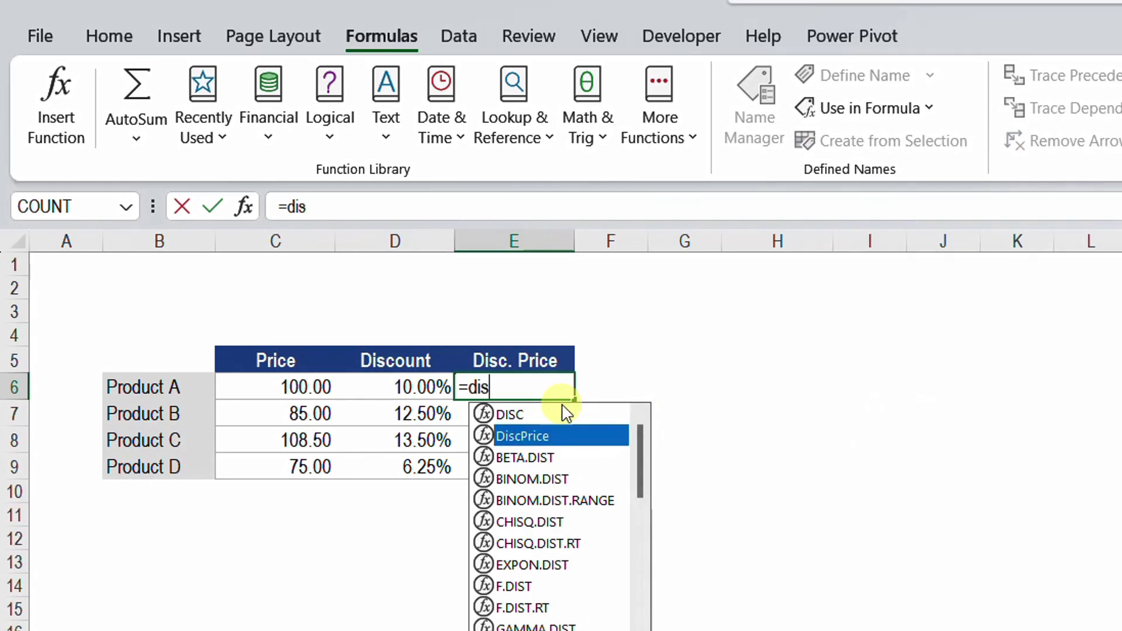
double_click(539, 440)
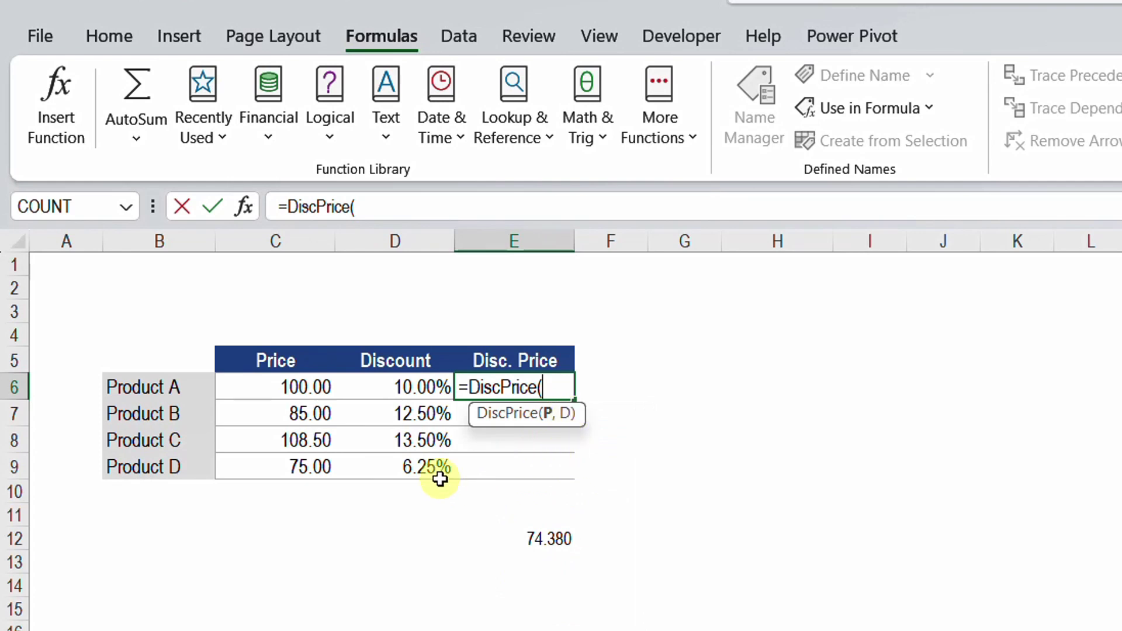
click(316, 387)
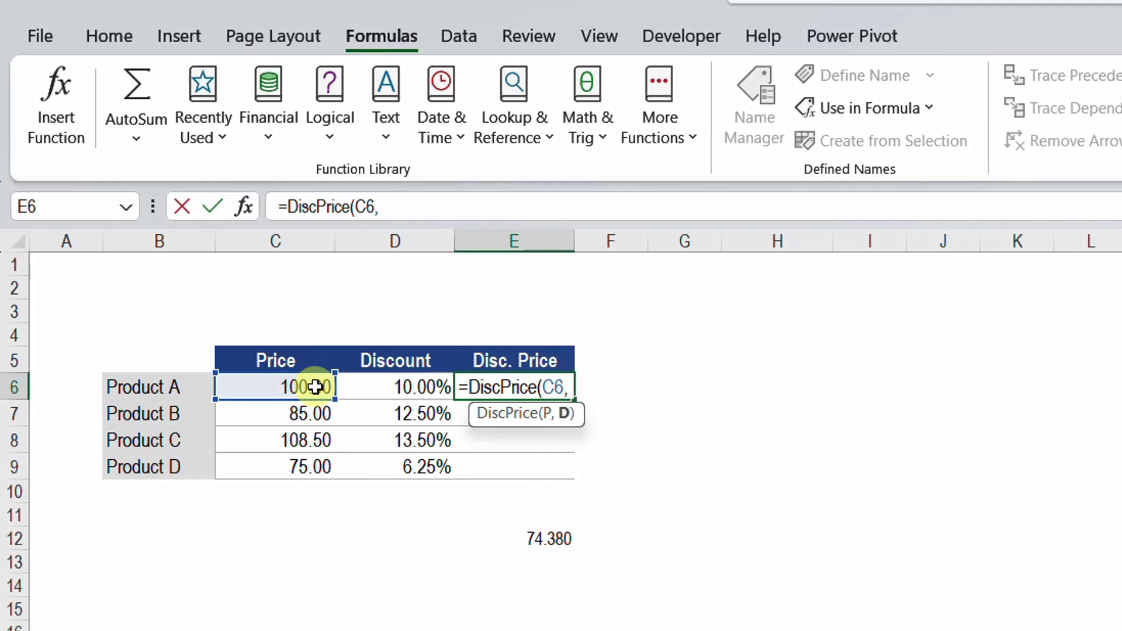
click(364, 387)
text())
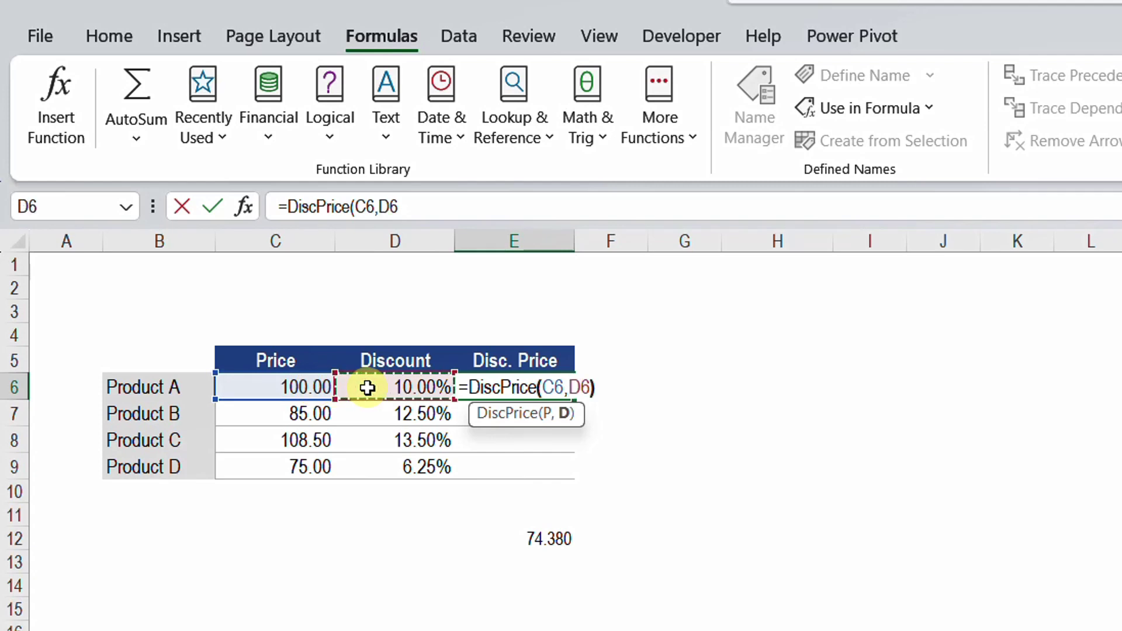
key(Return)
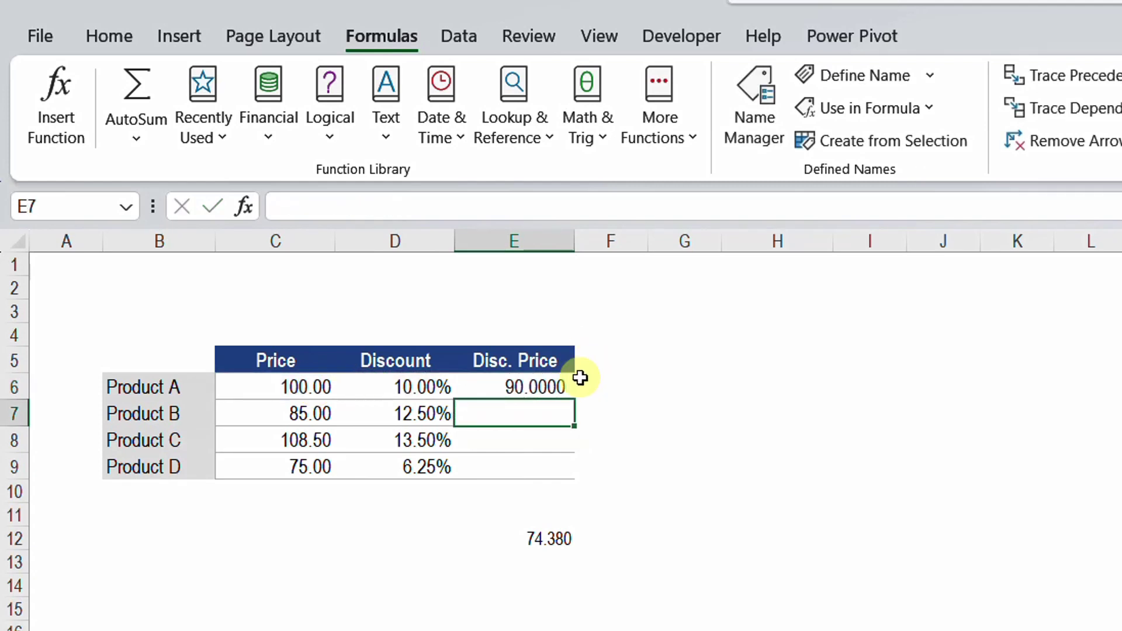
click(564, 386)
double_click(575, 400)
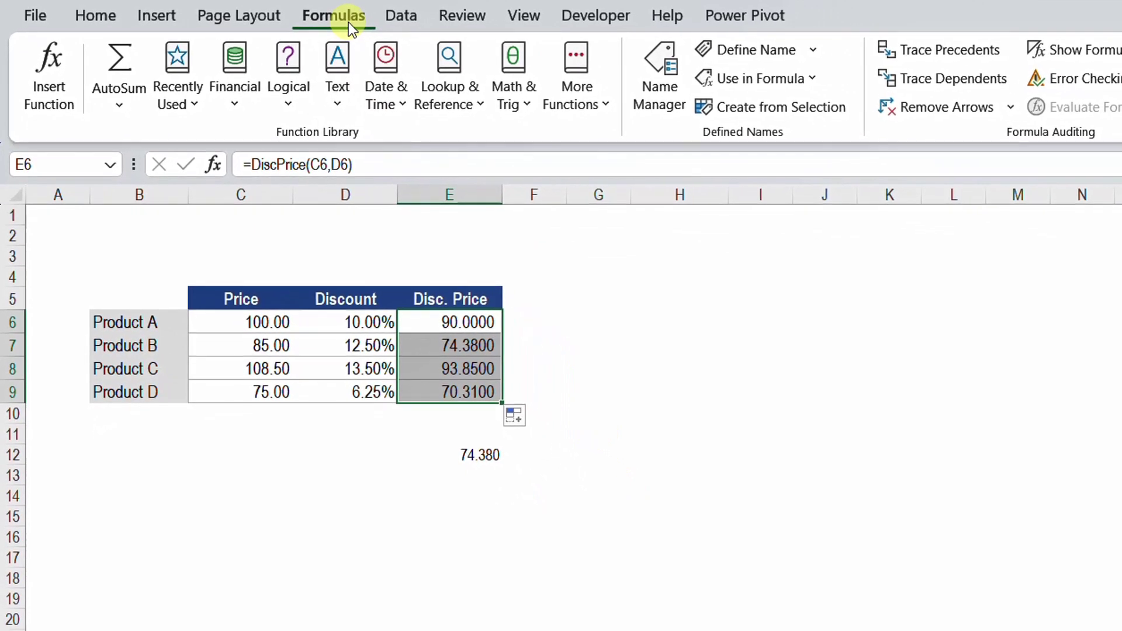
- In Name Manager, give DiscPrice the comment 'P = Price , D = Discount'
click(659, 72)
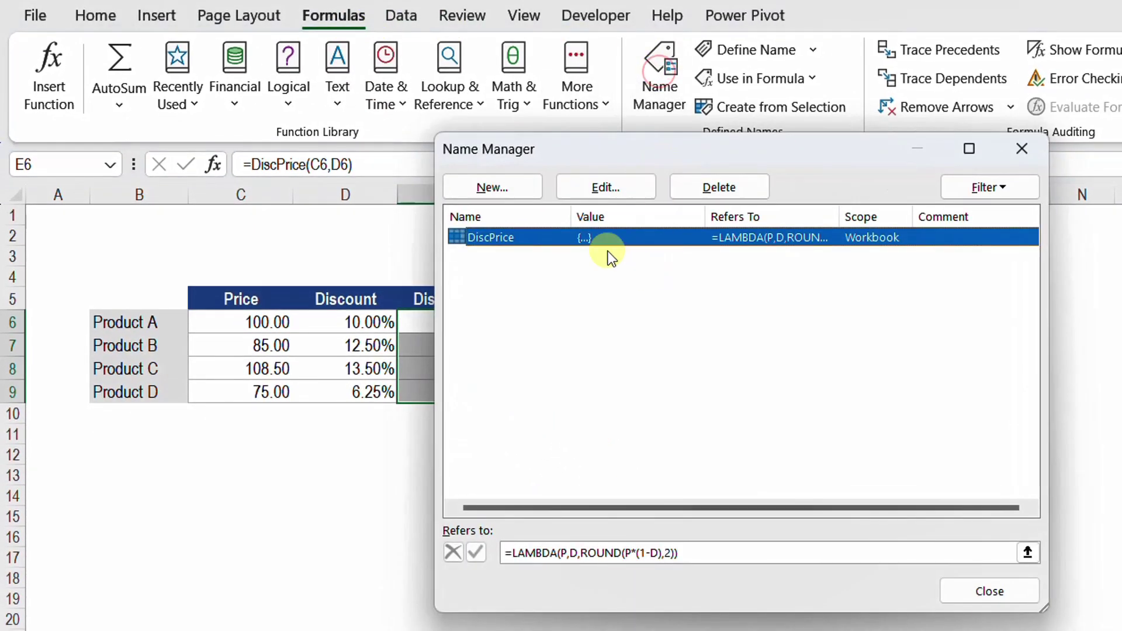
double_click(494, 237)
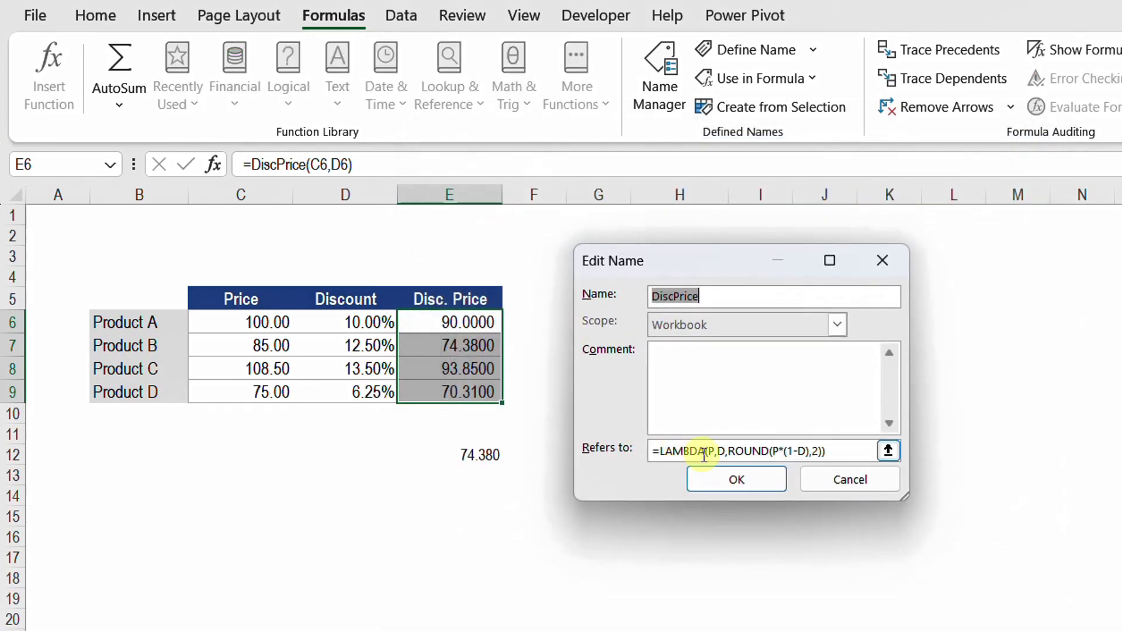
click(682, 359)
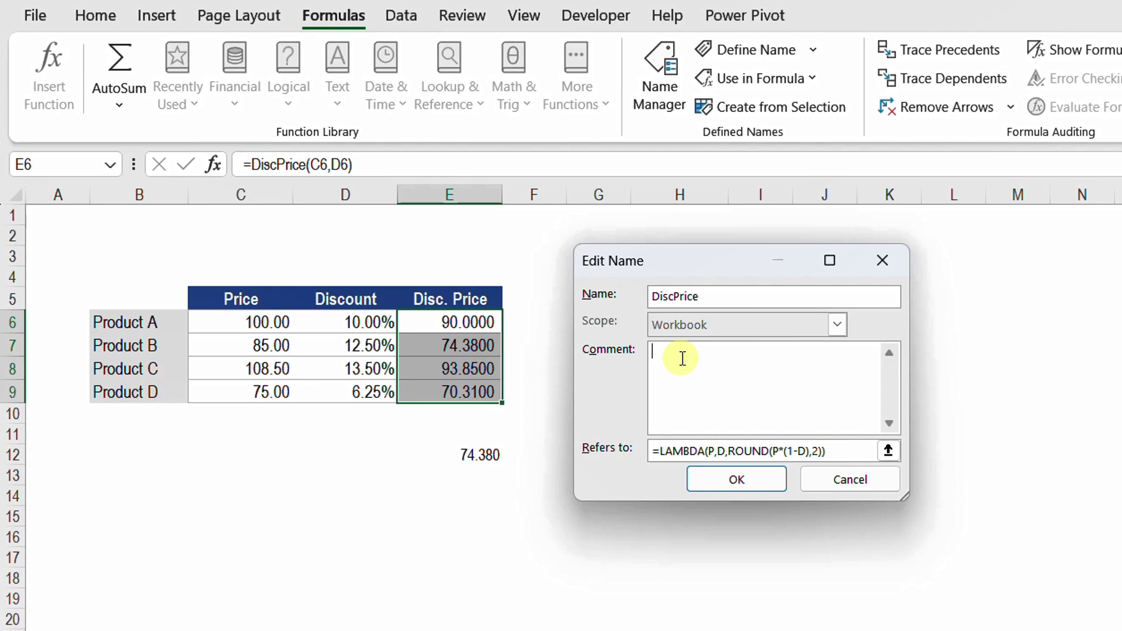
text(P = Price , D = Discount)
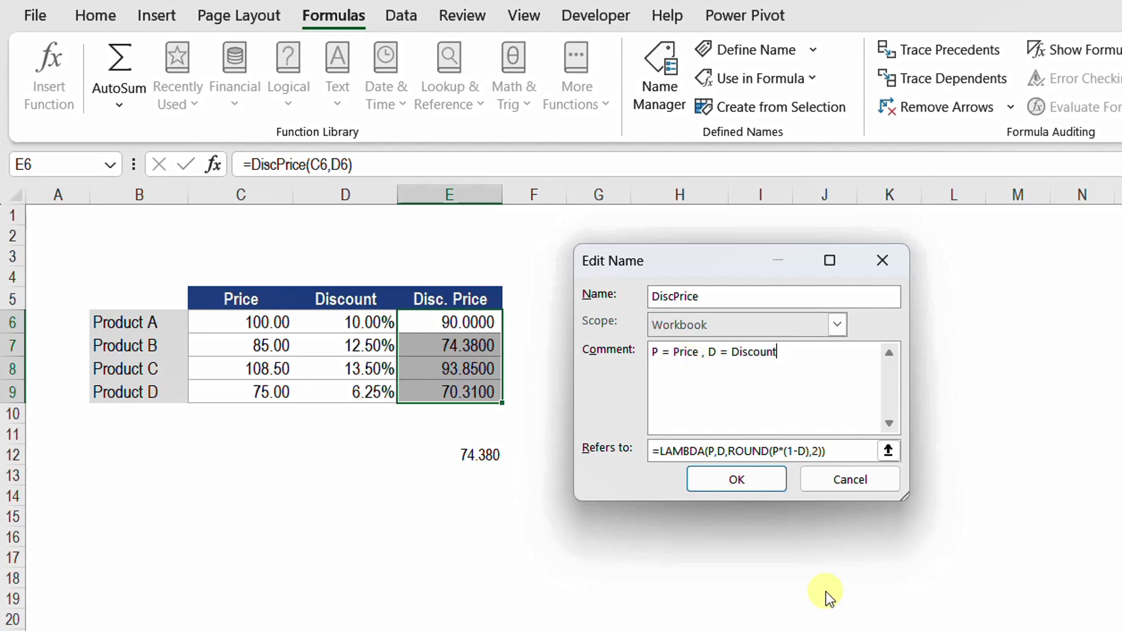
click(737, 480)
click(998, 597)
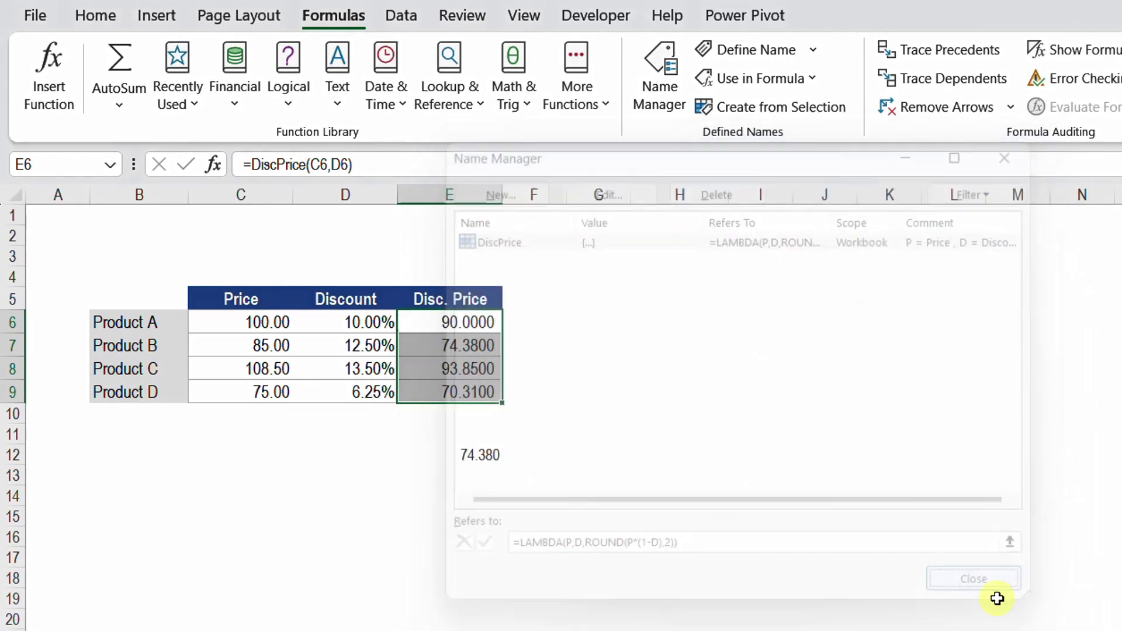
- Clear E6, type =Dis and highlight DiscPrice to see its 'P = Price , D = Discount' tooltip
click(446, 321)
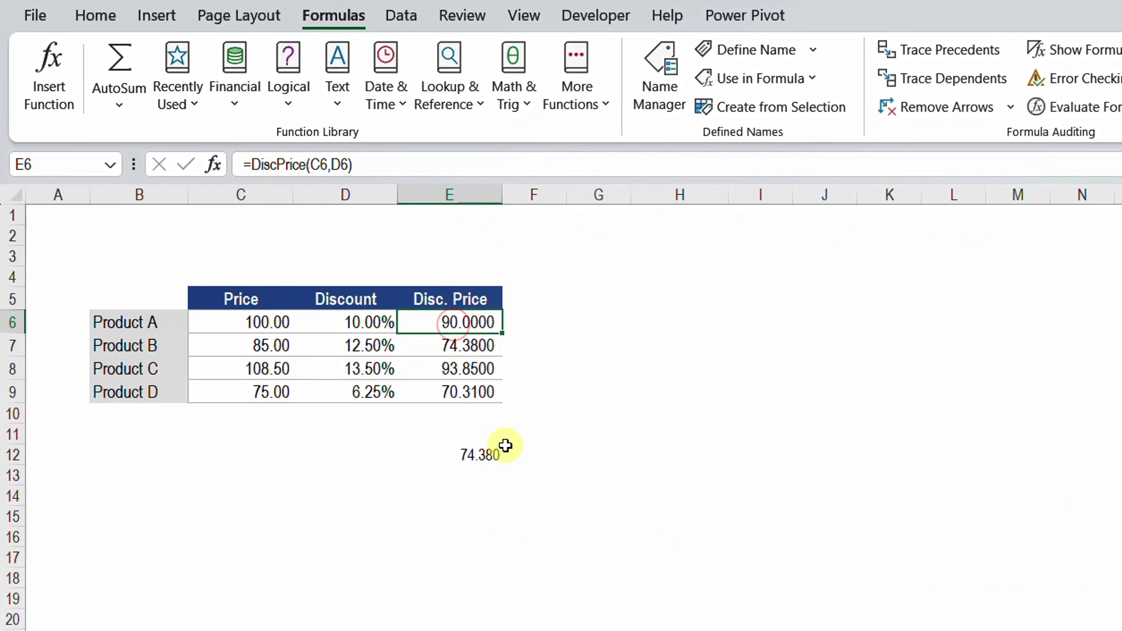
key(Delete)
text(=Dis)
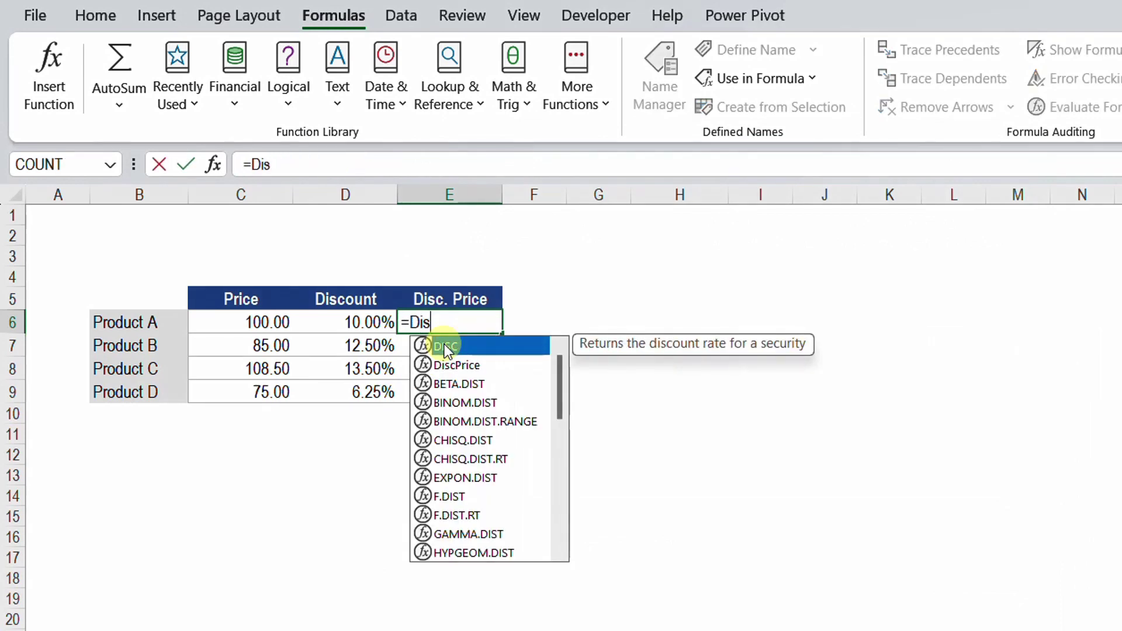
key(Down)
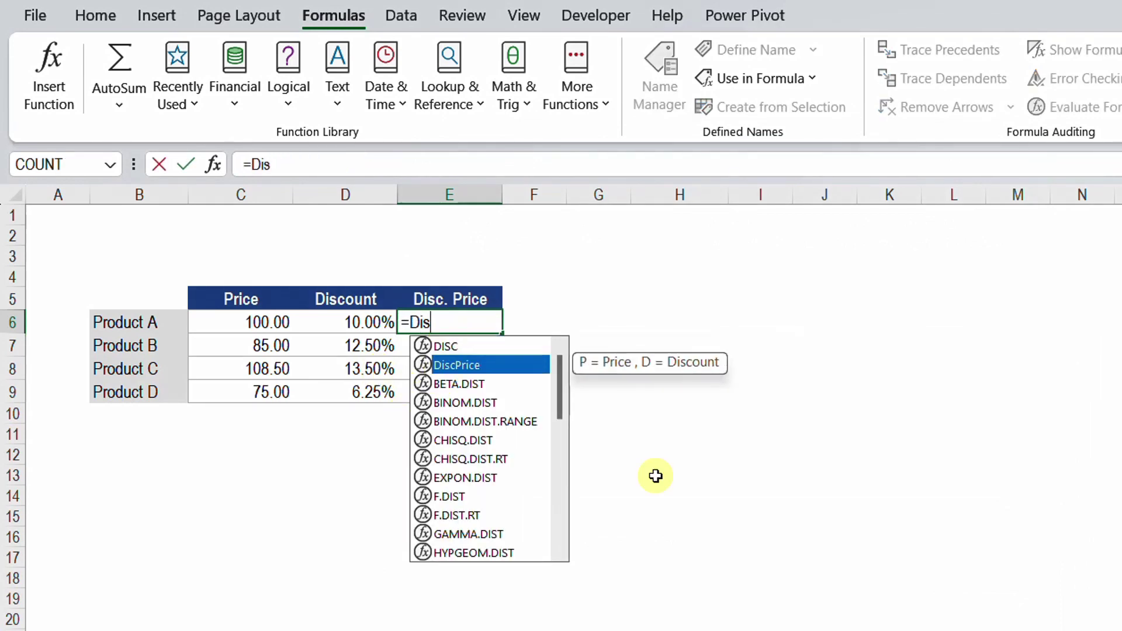